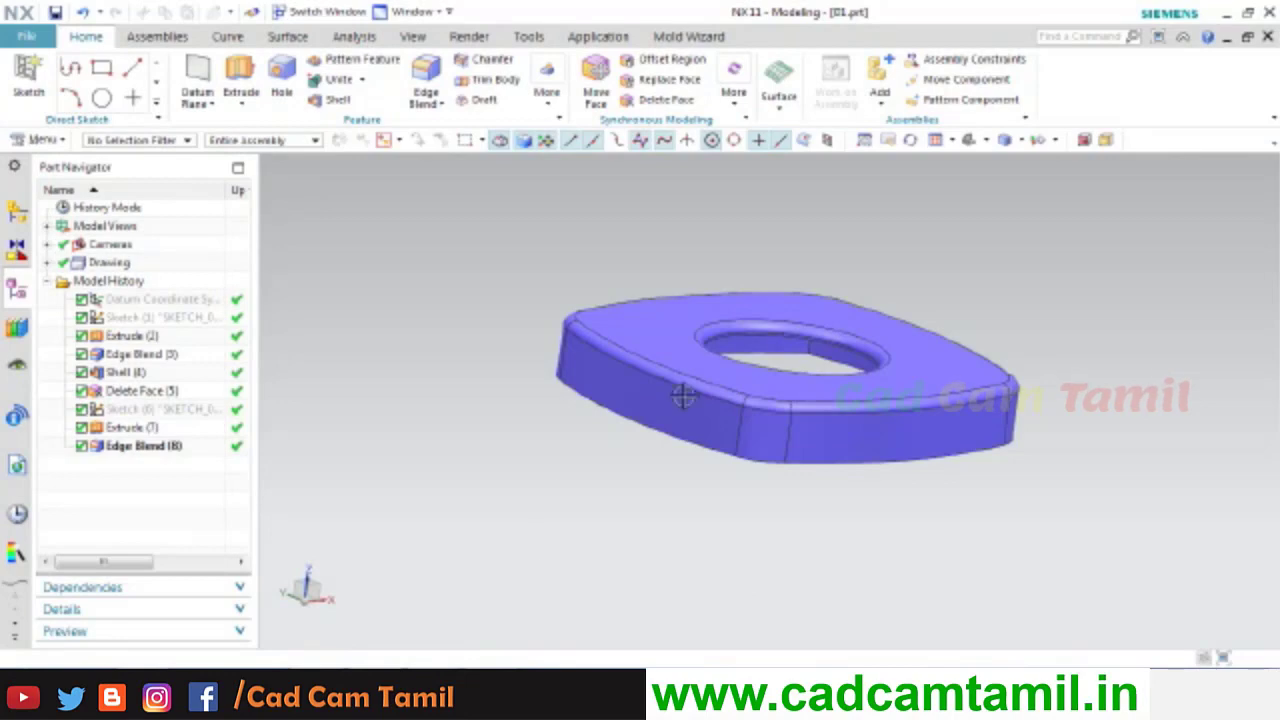
- Inspect the finished cover from all sides and open its base profile sketch, Sketch (1), to review the dimensions
scroll(790, 347, "up", 5)
scroll(790, 347, "down", 4)
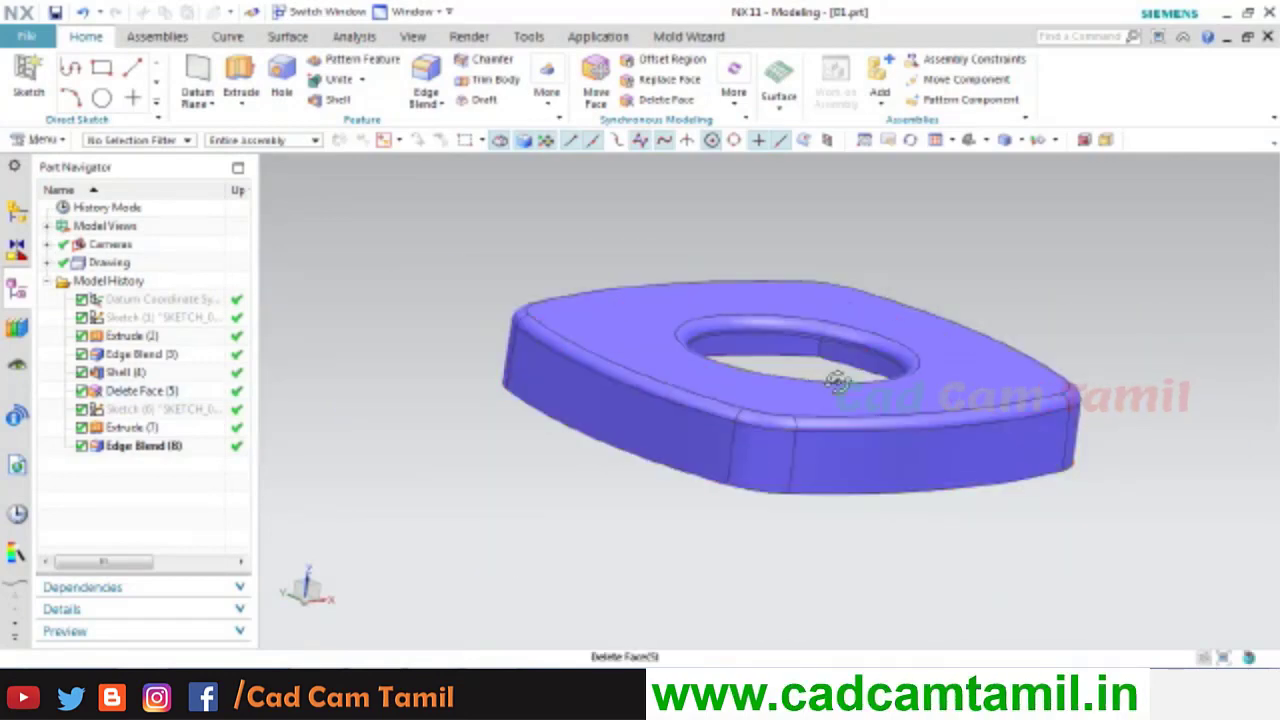
mouse_move(837, 377)
middle_mouse_down()
mouse_move(749, 469)
mouse_move(720, 474)
mouse_move(733, 496)
mouse_move(834, 426)
mouse_move(846, 389)
mouse_move(849, 412)
mouse_move(880, 391)
mouse_move(891, 343)
mouse_move(834, 420)
mouse_move(846, 397)
middle_mouse_up()
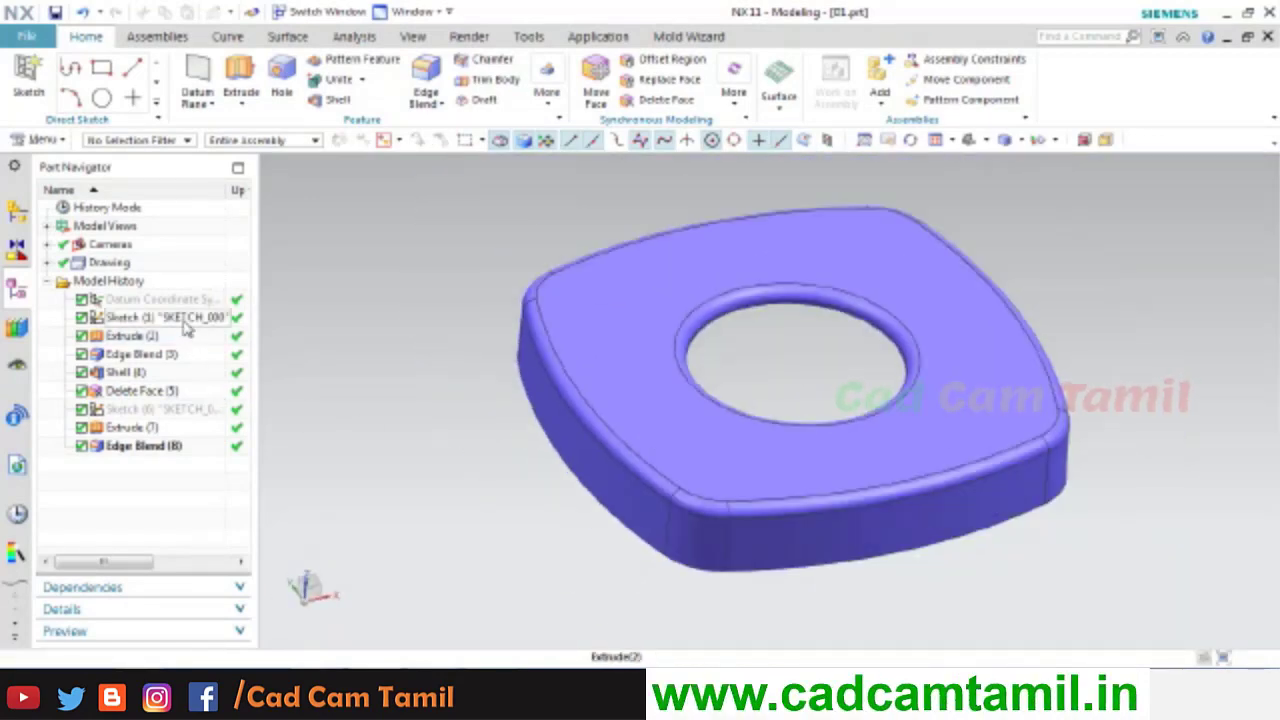
double_click(178, 318)
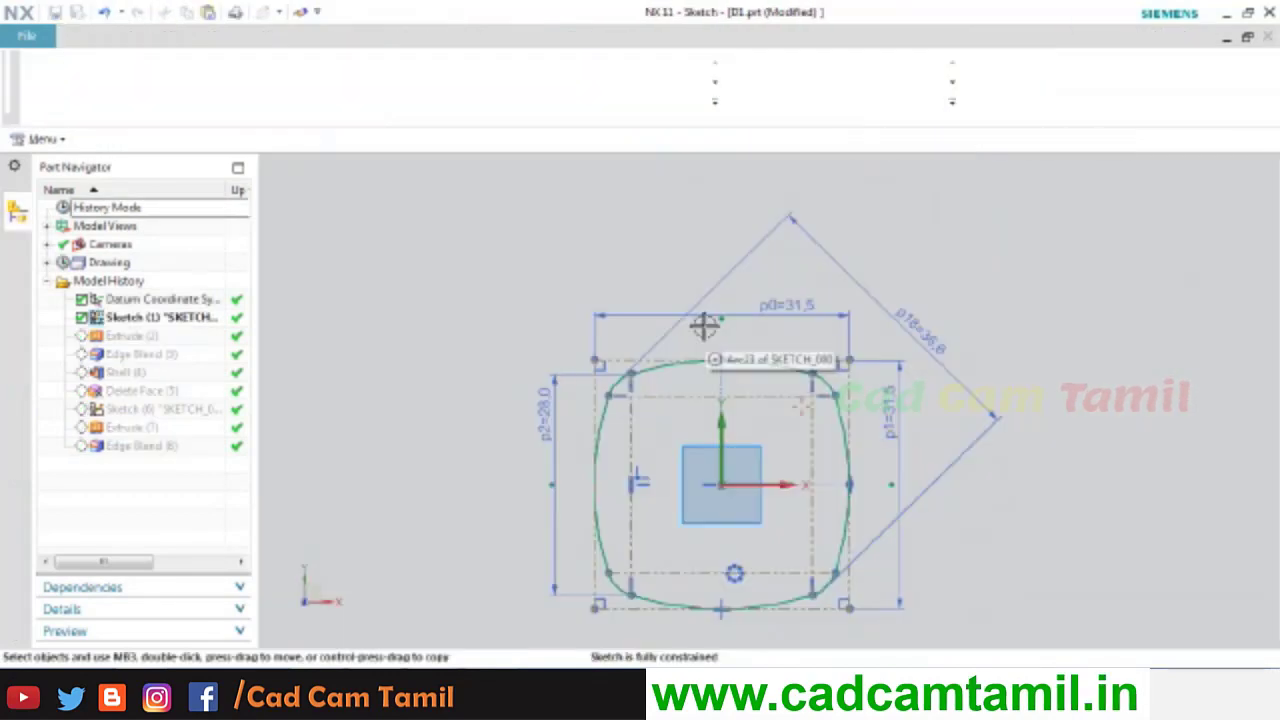
scroll(536, 398, "up", 3)
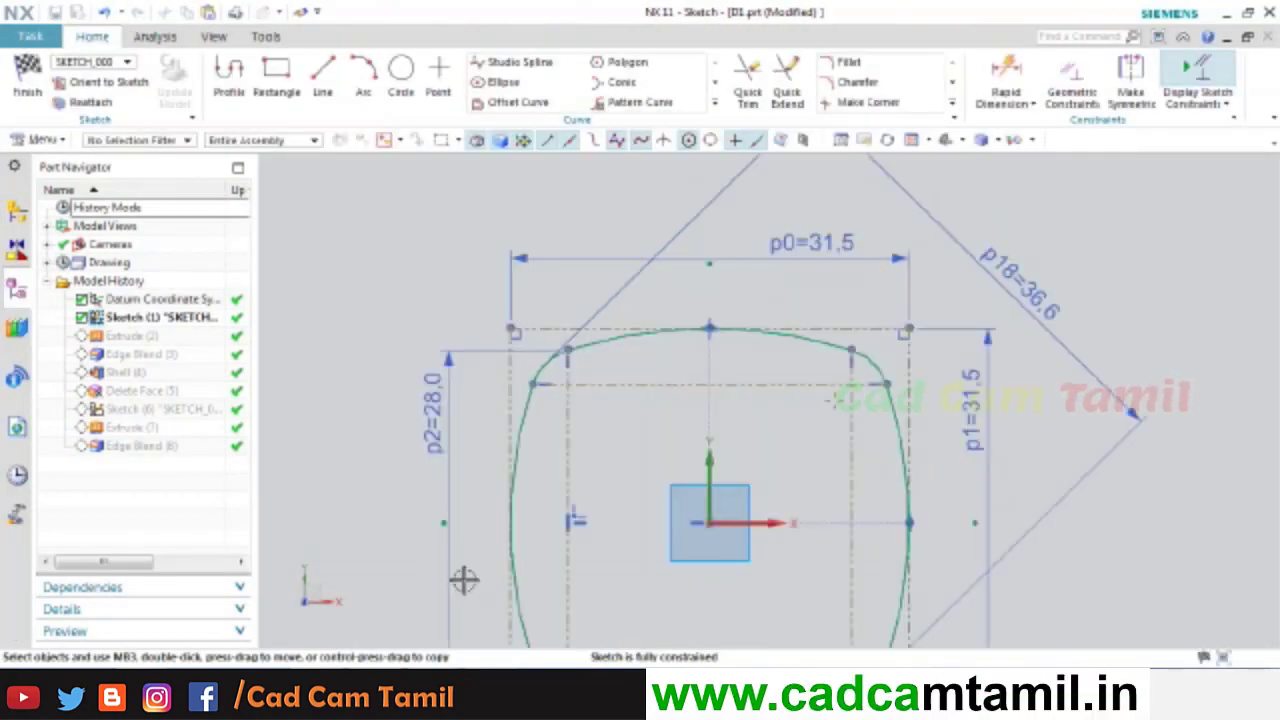
- Switch to Windows Photo Viewer and compare the hand-drawn reference drawing with the base profile sketch's dimensions
key("alt+Tab")
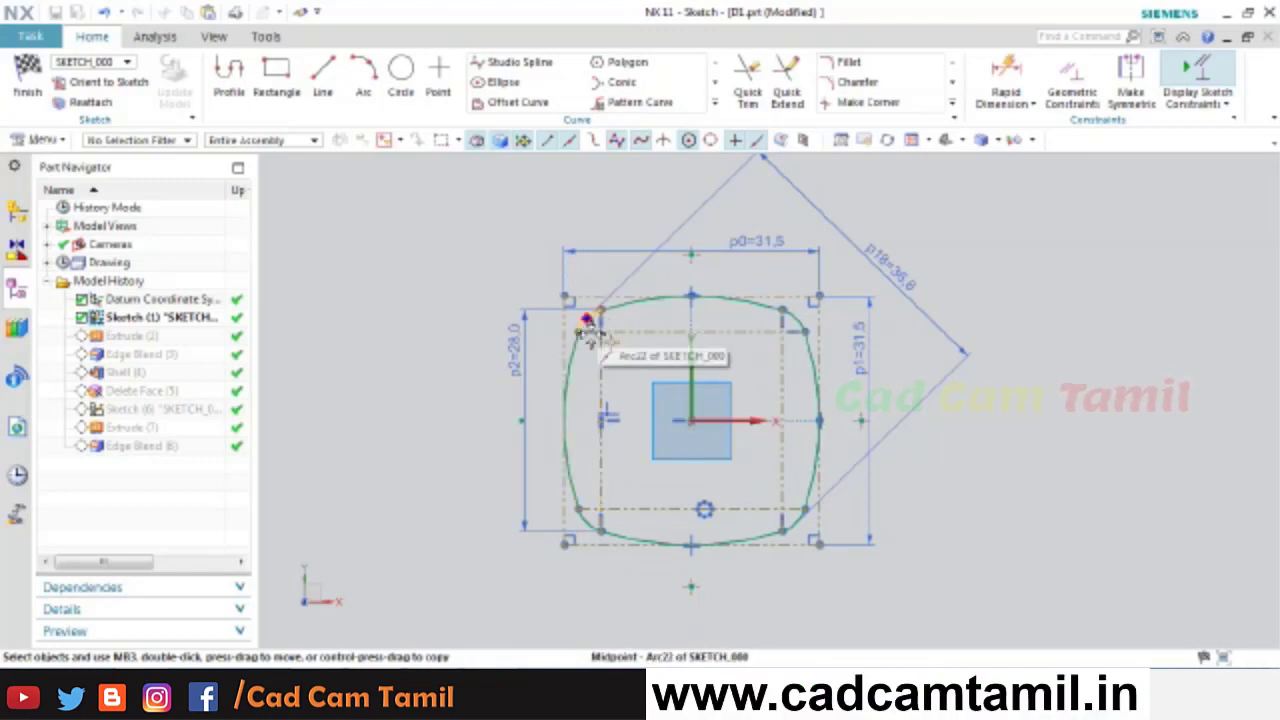
key("alt+Tab")
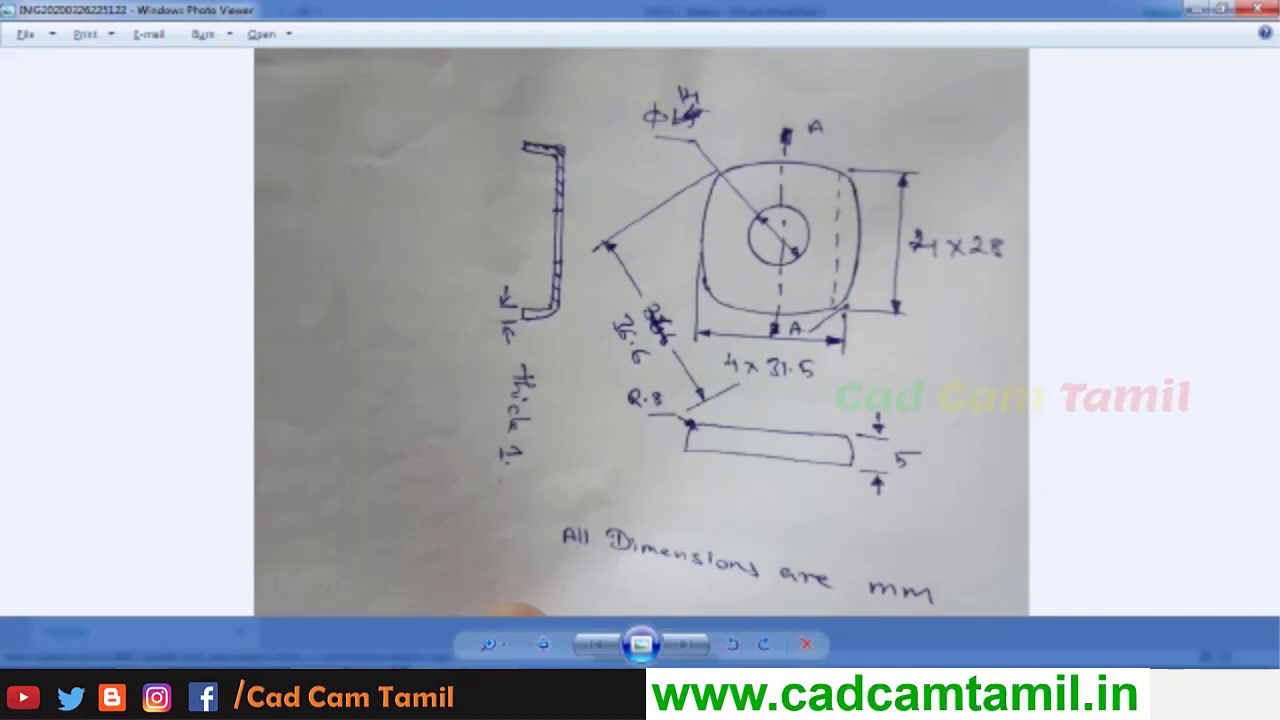
left_click(434, 690)
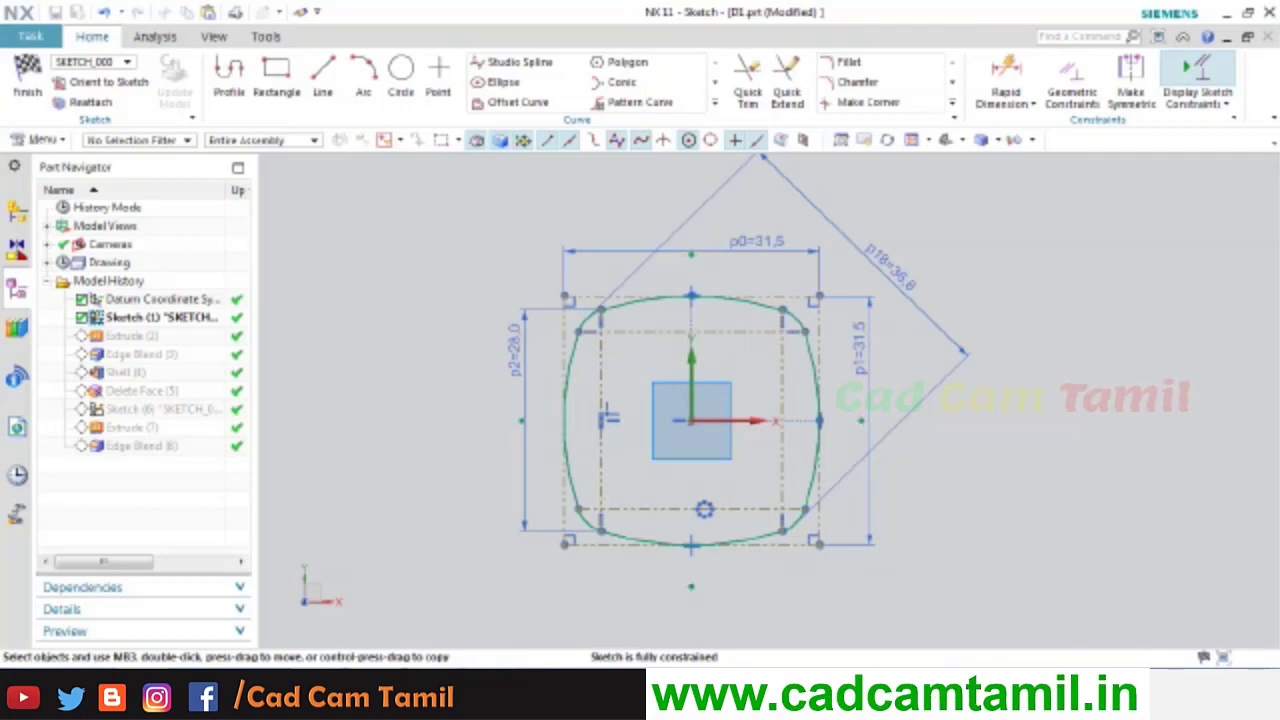
key("alt+Tab")
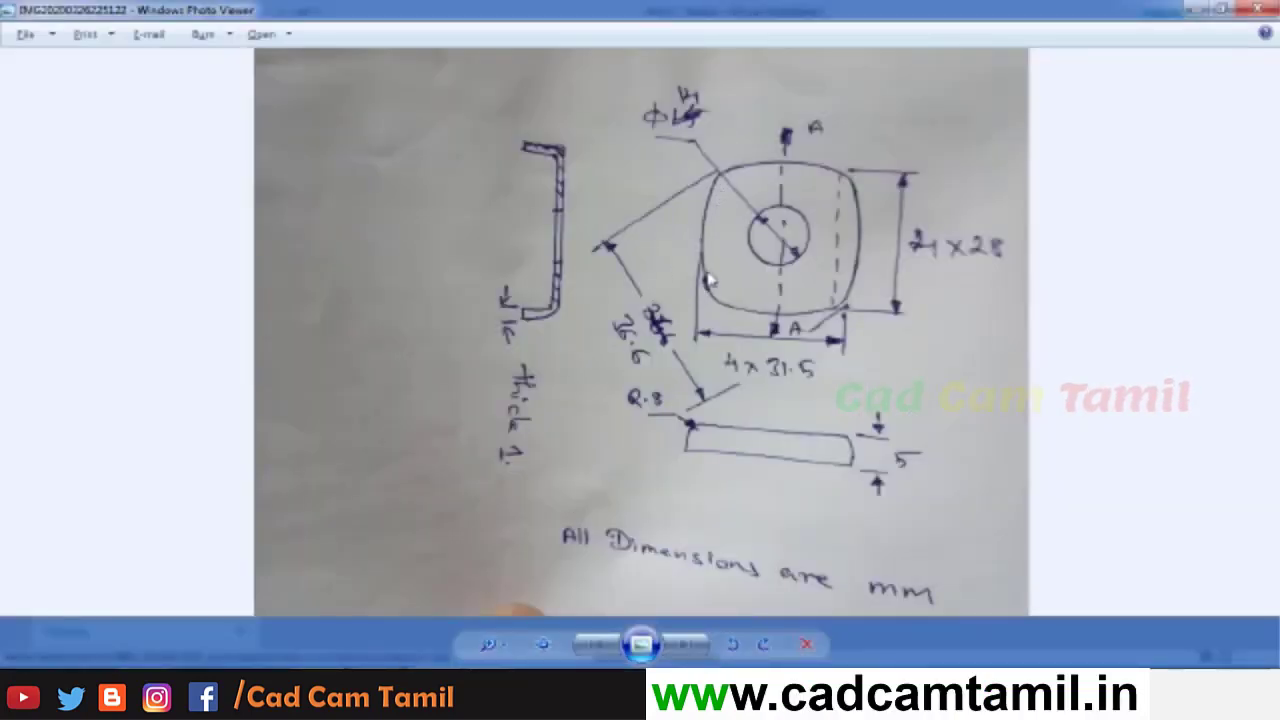
key("alt+Tab")
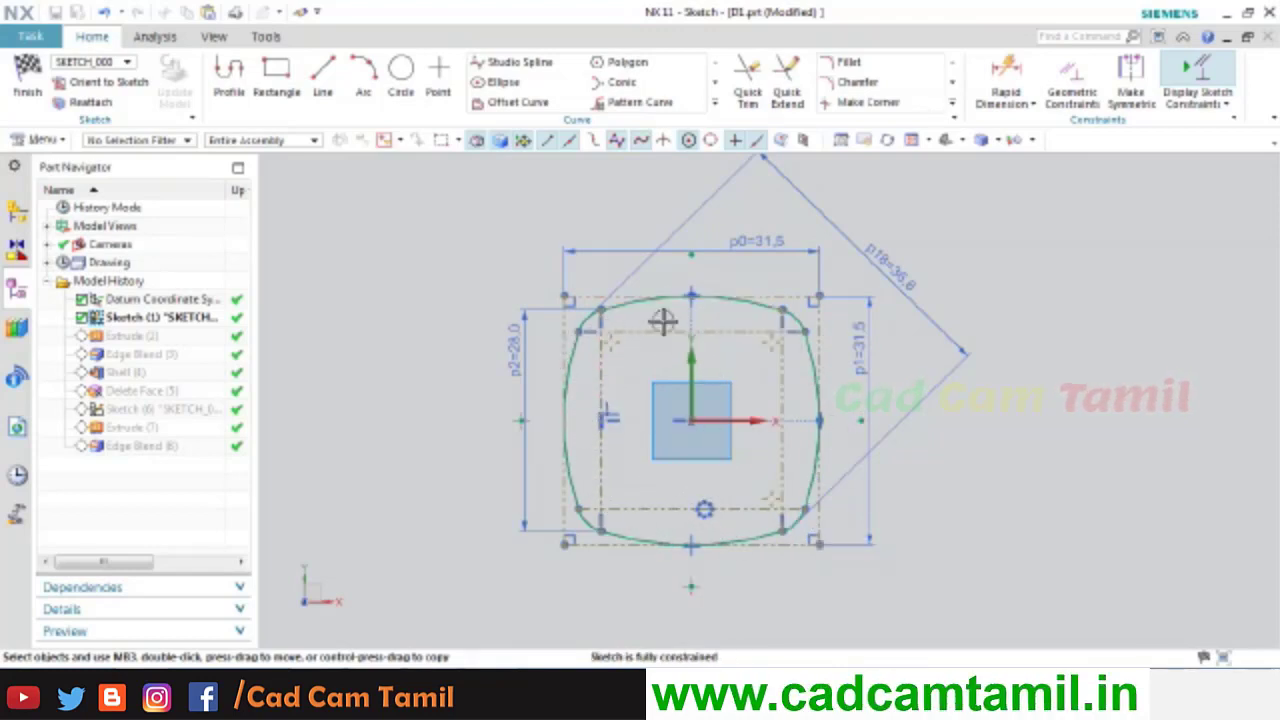
- Examine the base sketch's upper-left corner arc, its junctions with the adjoining side arcs and the diagonal dimension attached to it
scroll(603, 314, "up", 5)
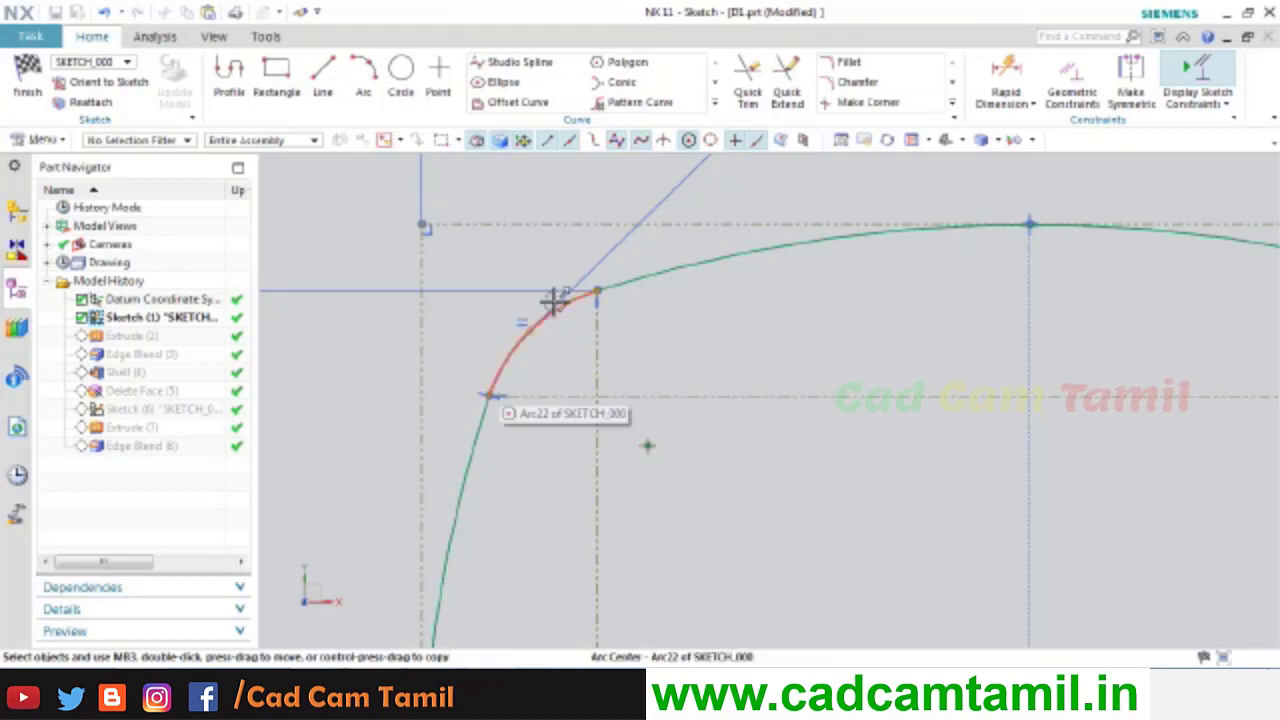
scroll(577, 294, "down", 5)
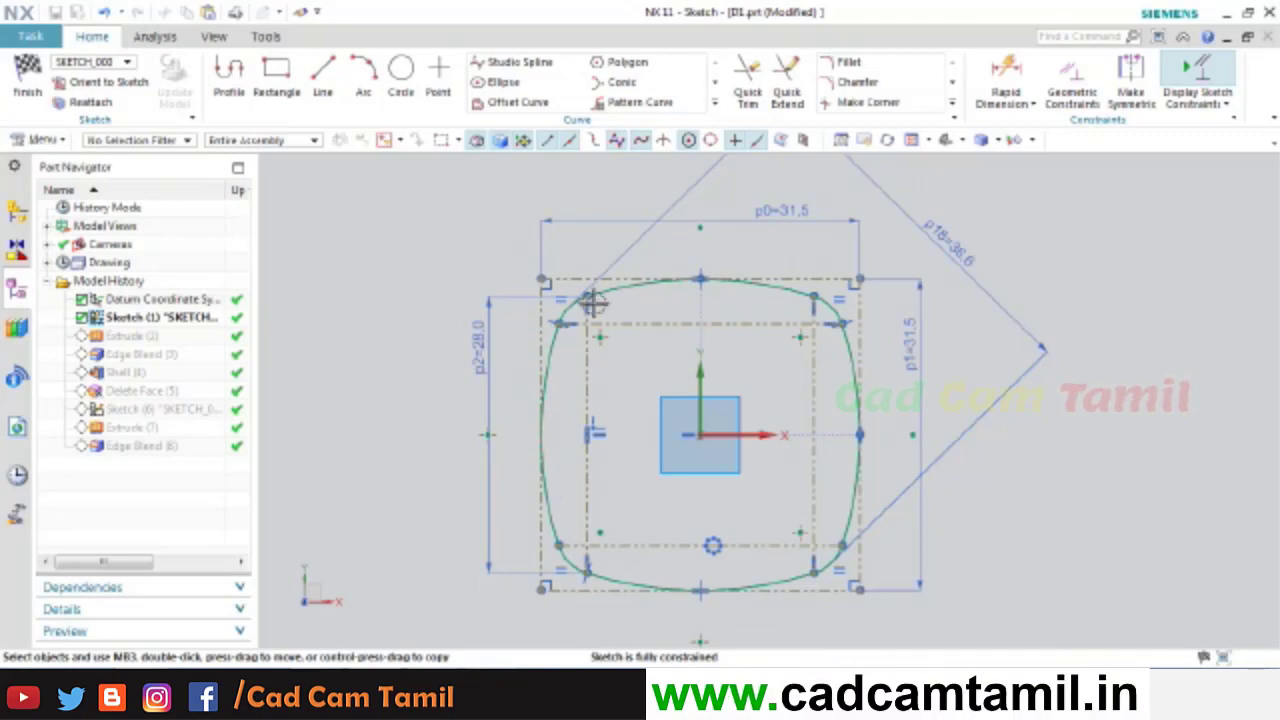
scroll(558, 303, "up", 5)
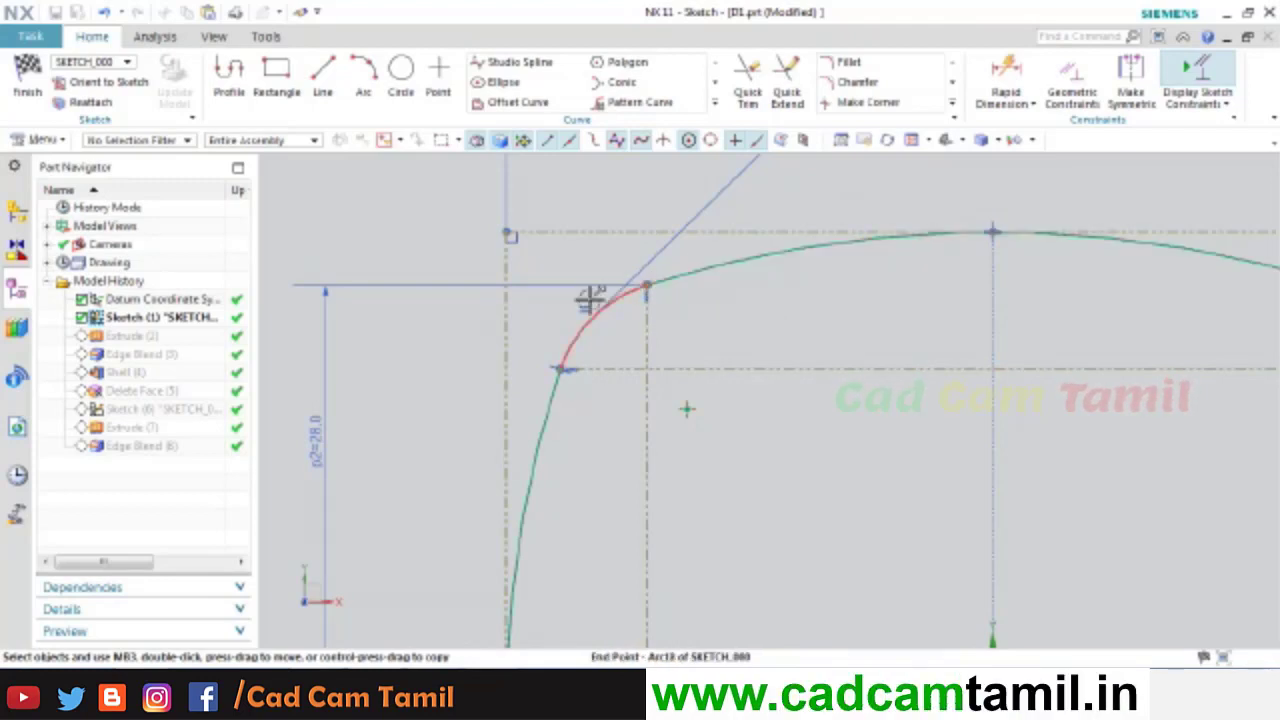
scroll(610, 317, "down", 3)
scroll(612, 317, "up", 4)
scroll(656, 301, "up", 3)
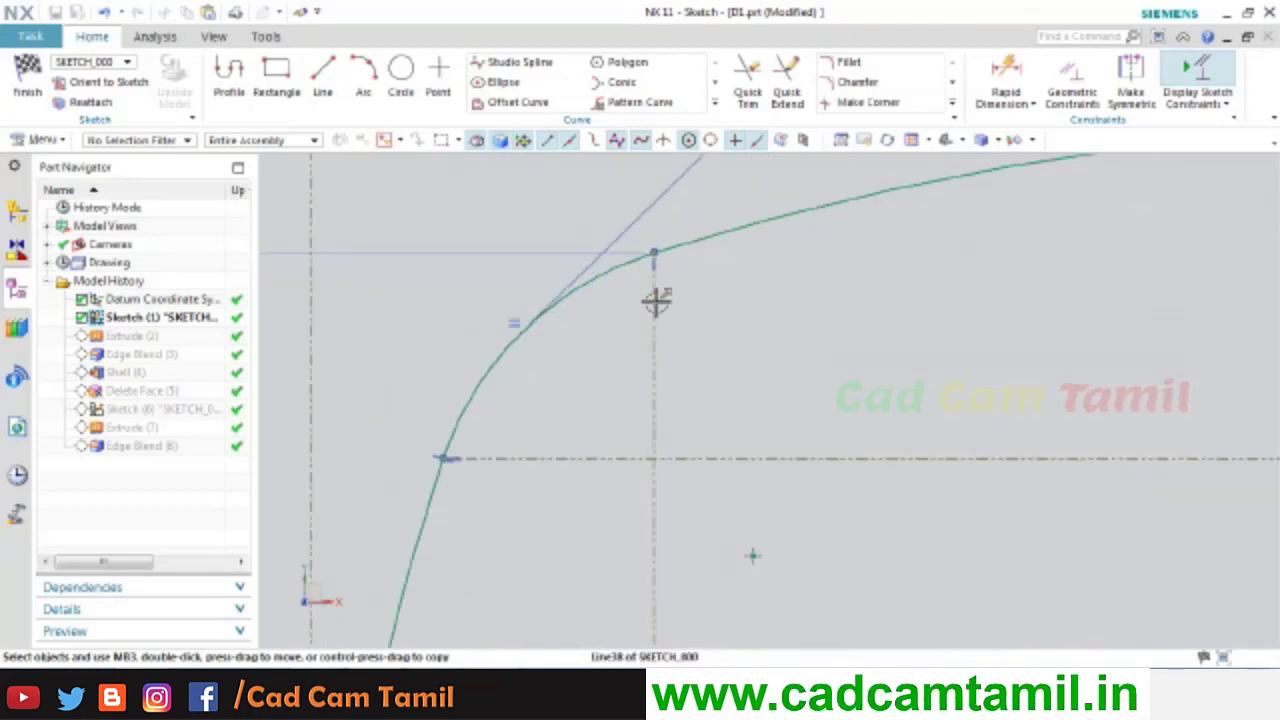
scroll(656, 301, "down", 9)
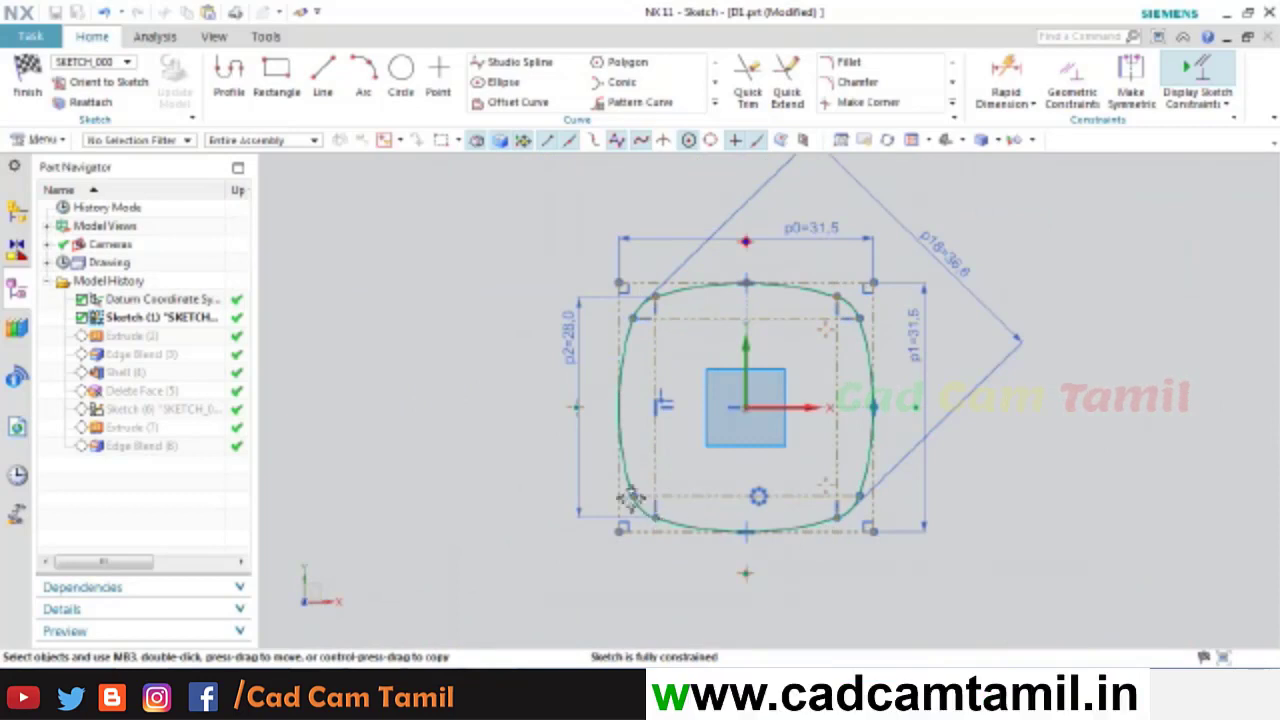
scroll(656, 290, "down", 3)
scroll(656, 290, "up", 9)
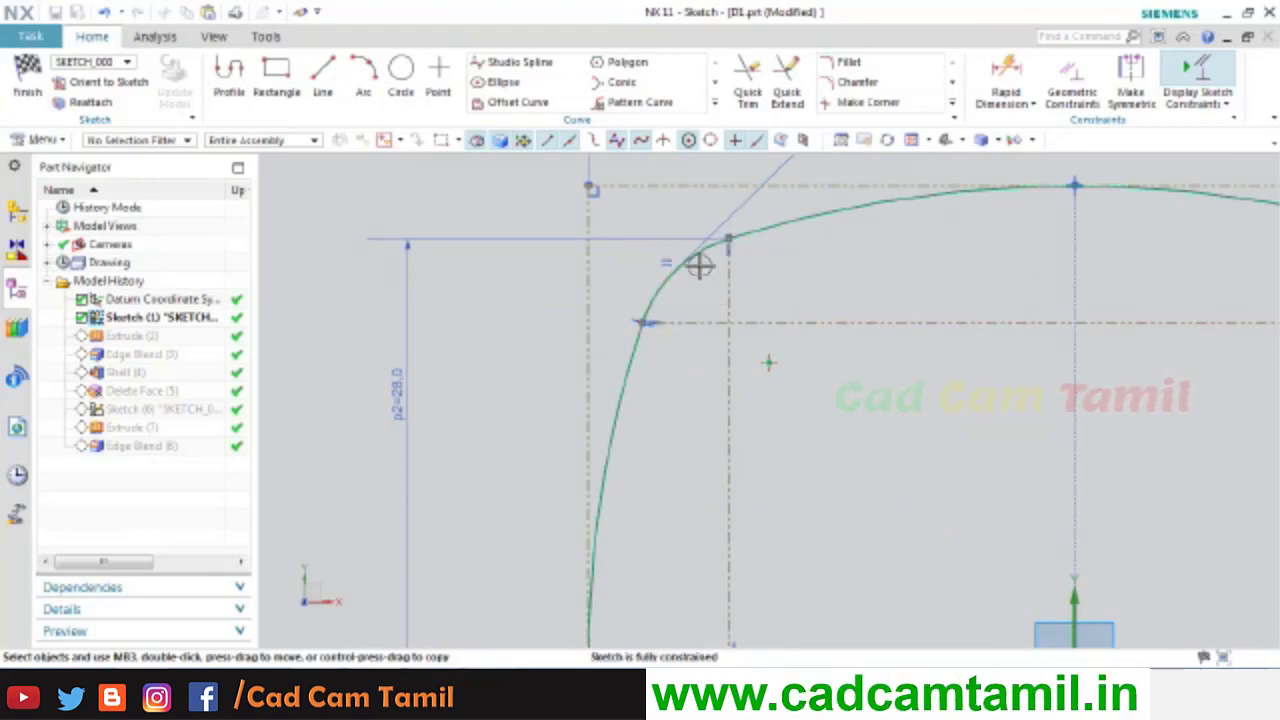
scroll(697, 263, "down", 4)
scroll(691, 257, "up", 3)
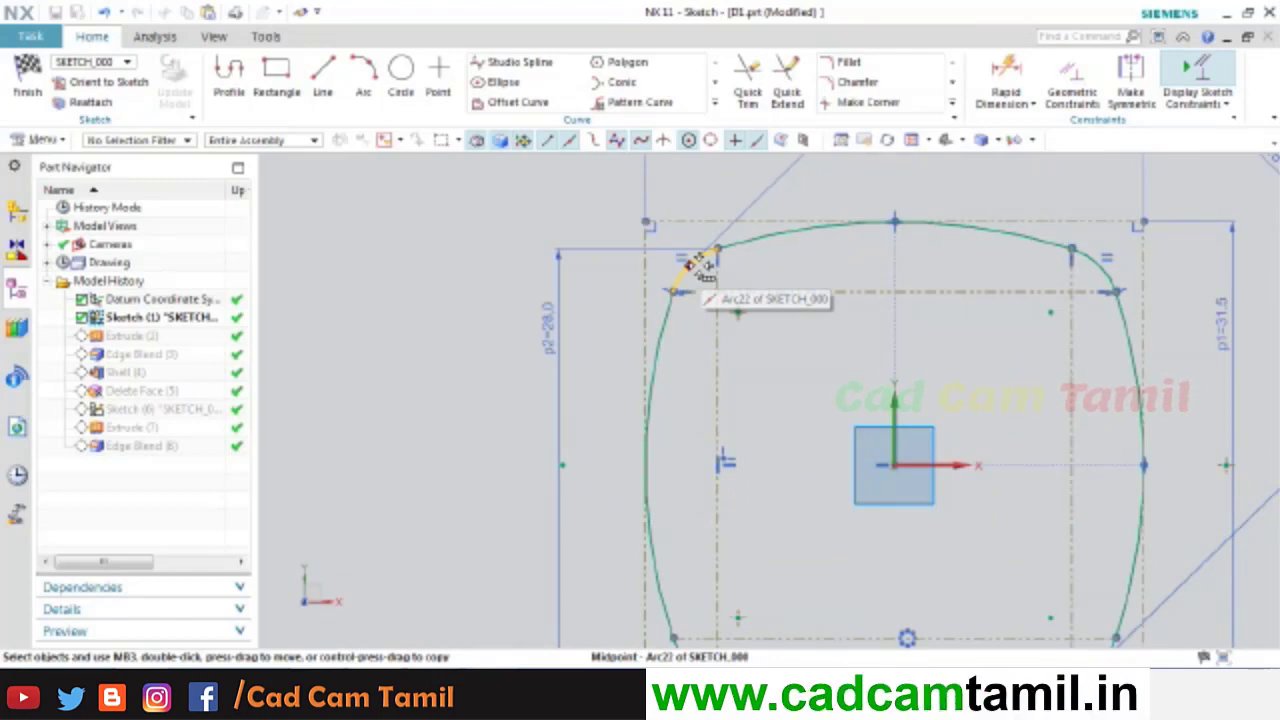
scroll(701, 264, "down", 2)
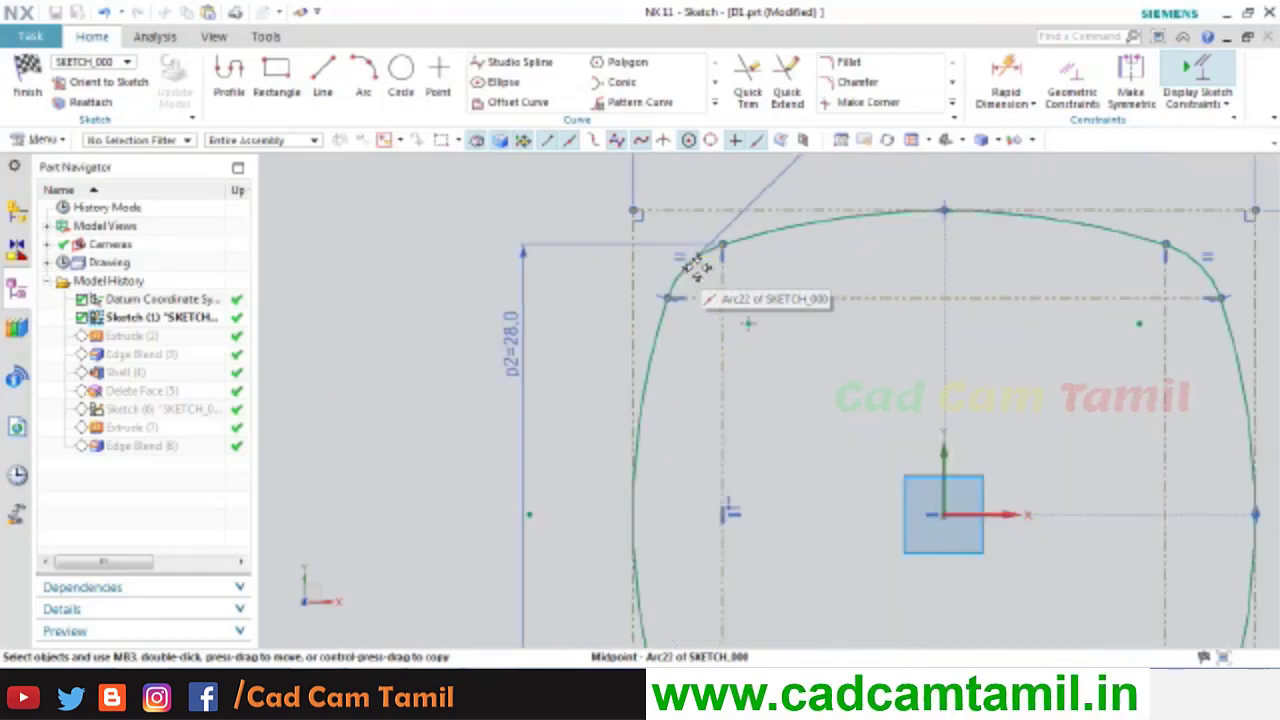
scroll(699, 264, "down", 1)
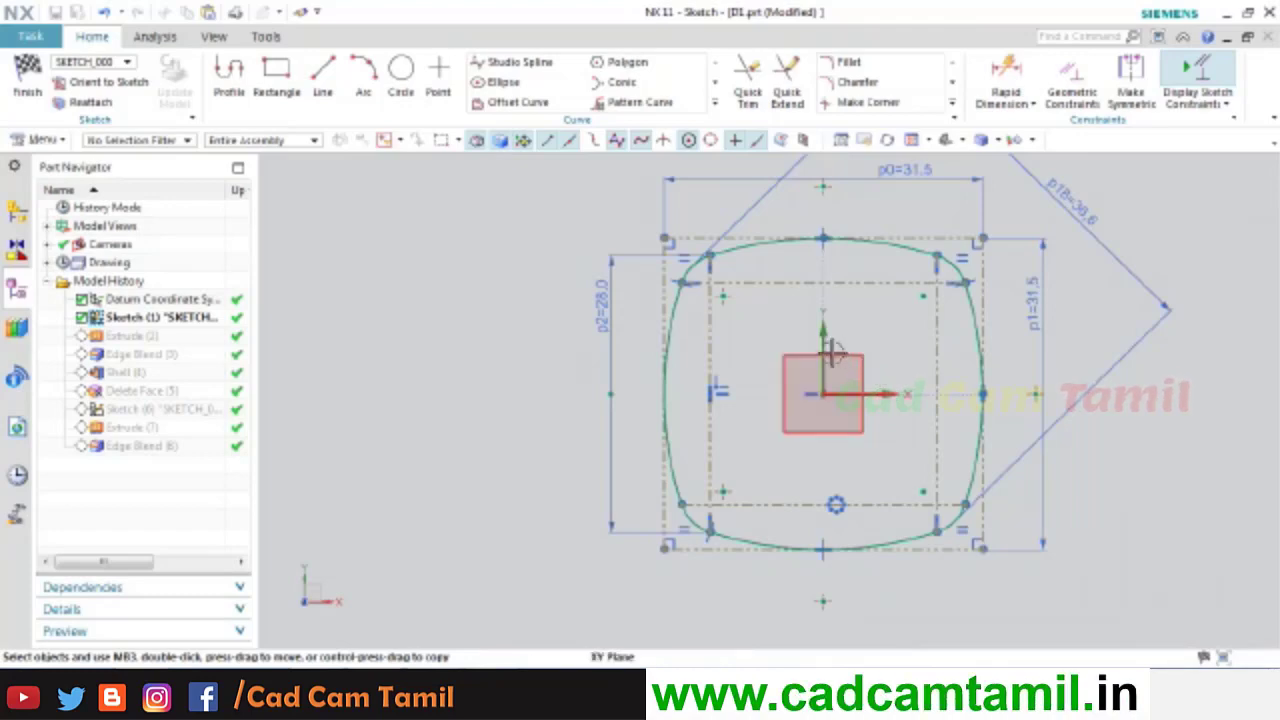
scroll(741, 352, "up", 1)
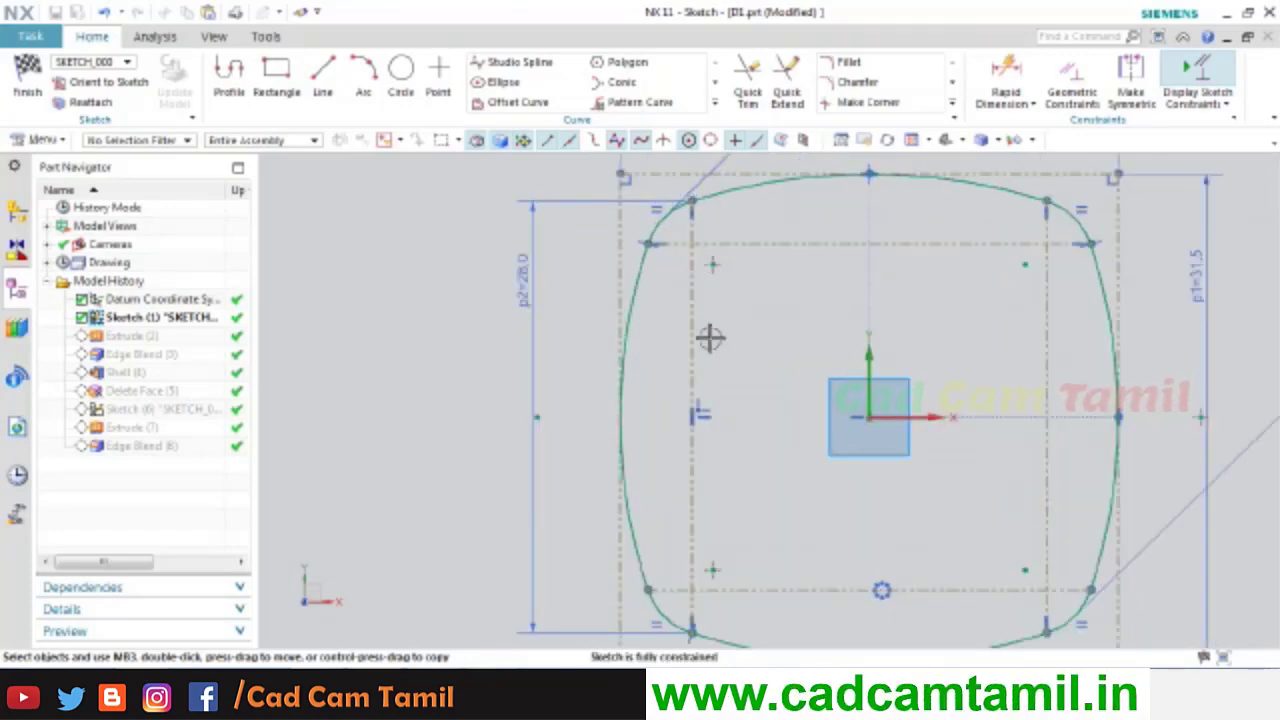
scroll(709, 338, "down", 2)
scroll(709, 300, "up", 2)
scroll(705, 290, "down", 2)
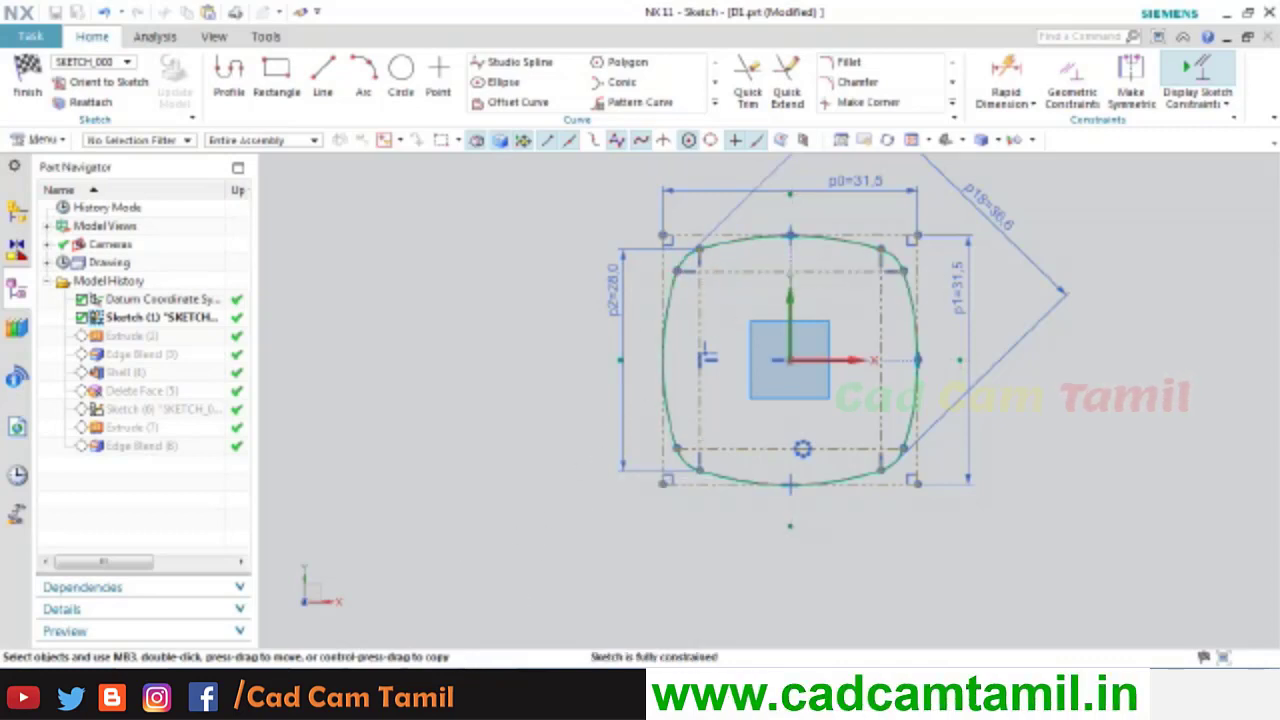
scroll(650, 243, "up", 5)
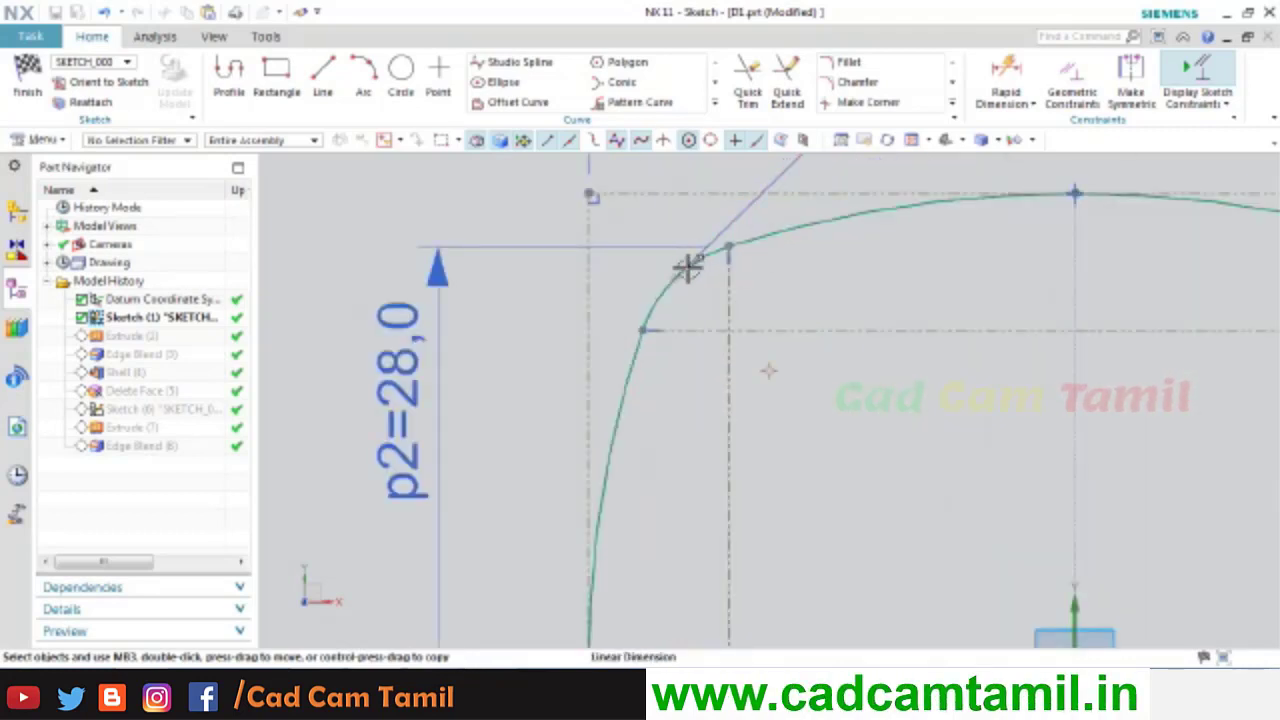
scroll(670, 258, "up", 4)
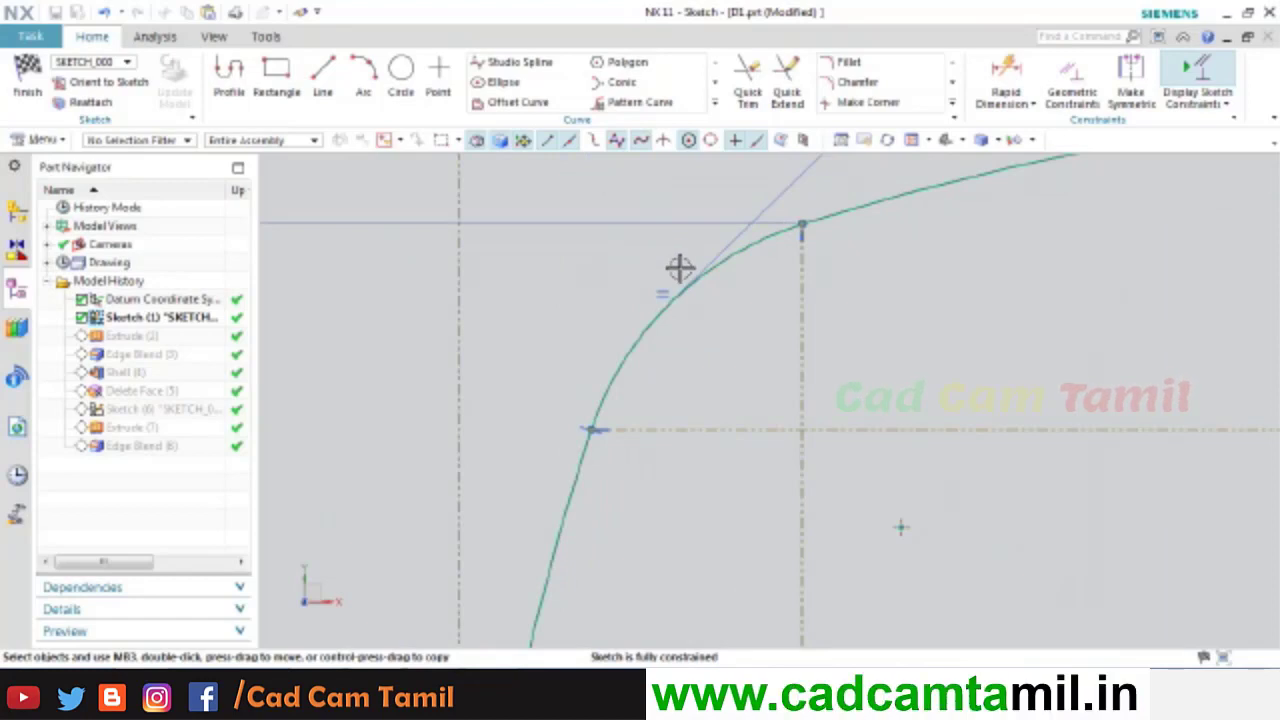
scroll(682, 264, "down", 6)
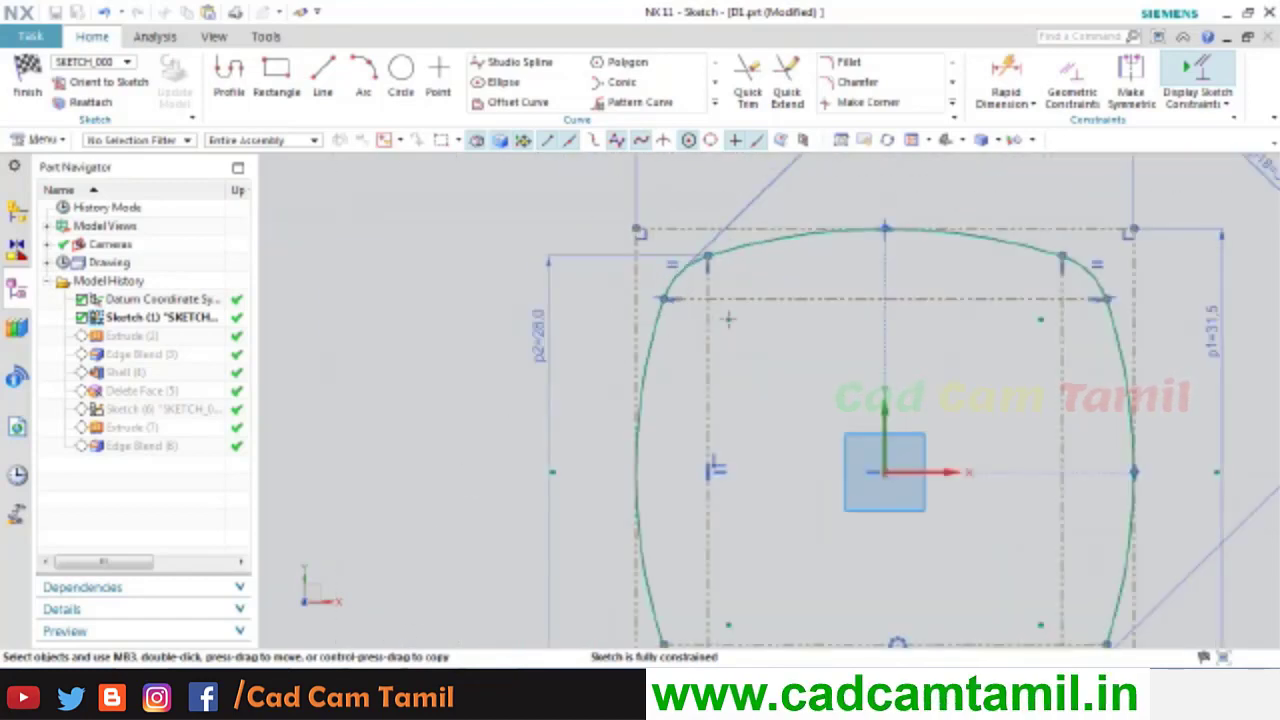
- Check the reference drawing against the sketch again and examine the alignment and equal constraints around the corner arcs
key("alt+Tab")
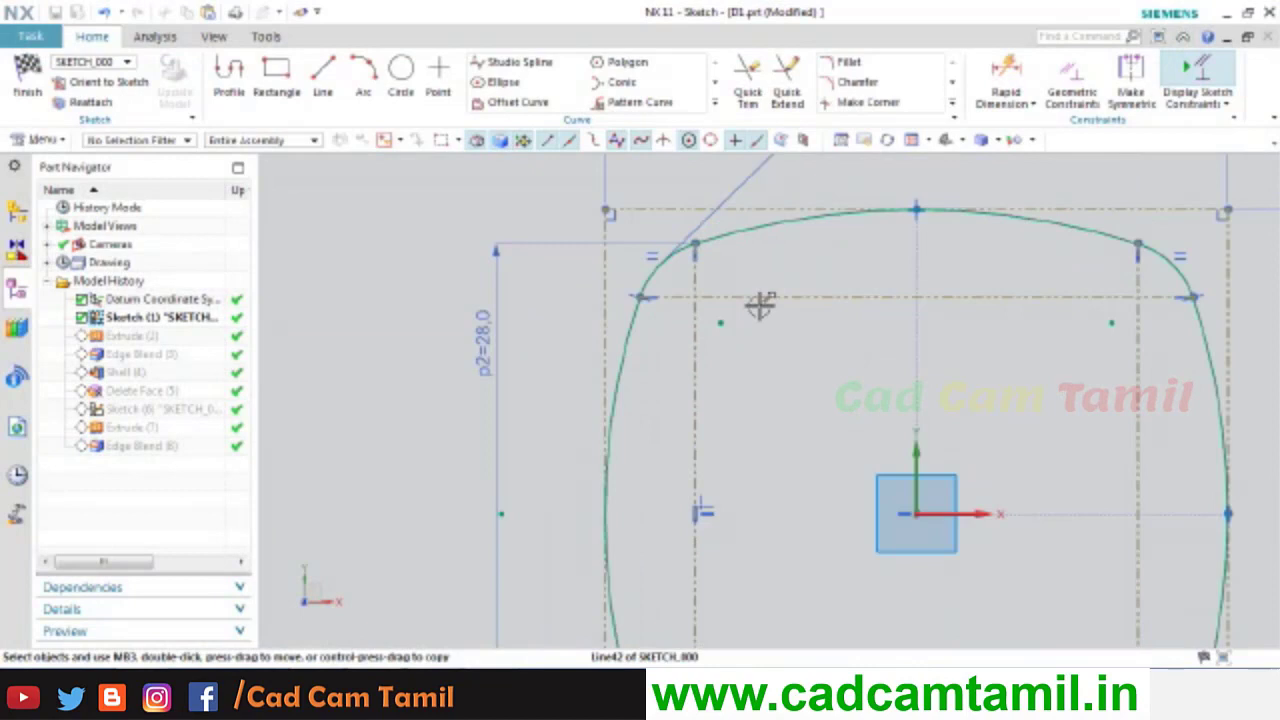
scroll(760, 305, "down", 4)
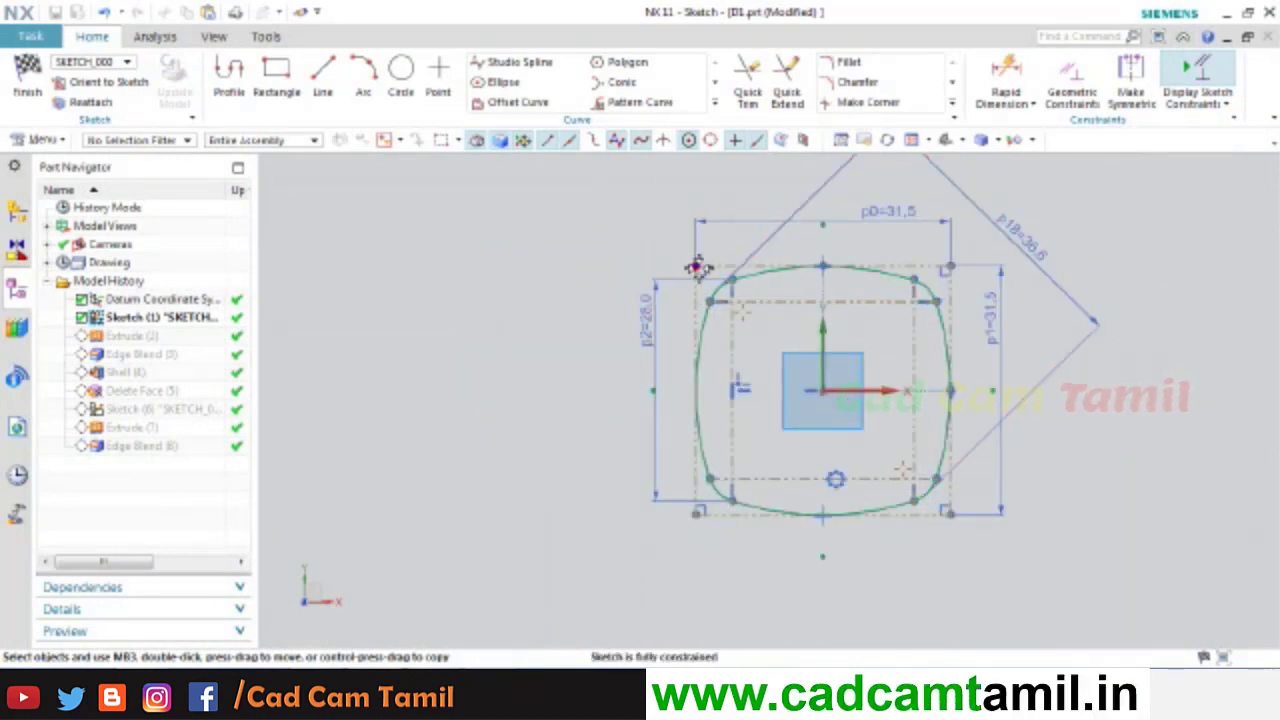
scroll(728, 295, "up", 2)
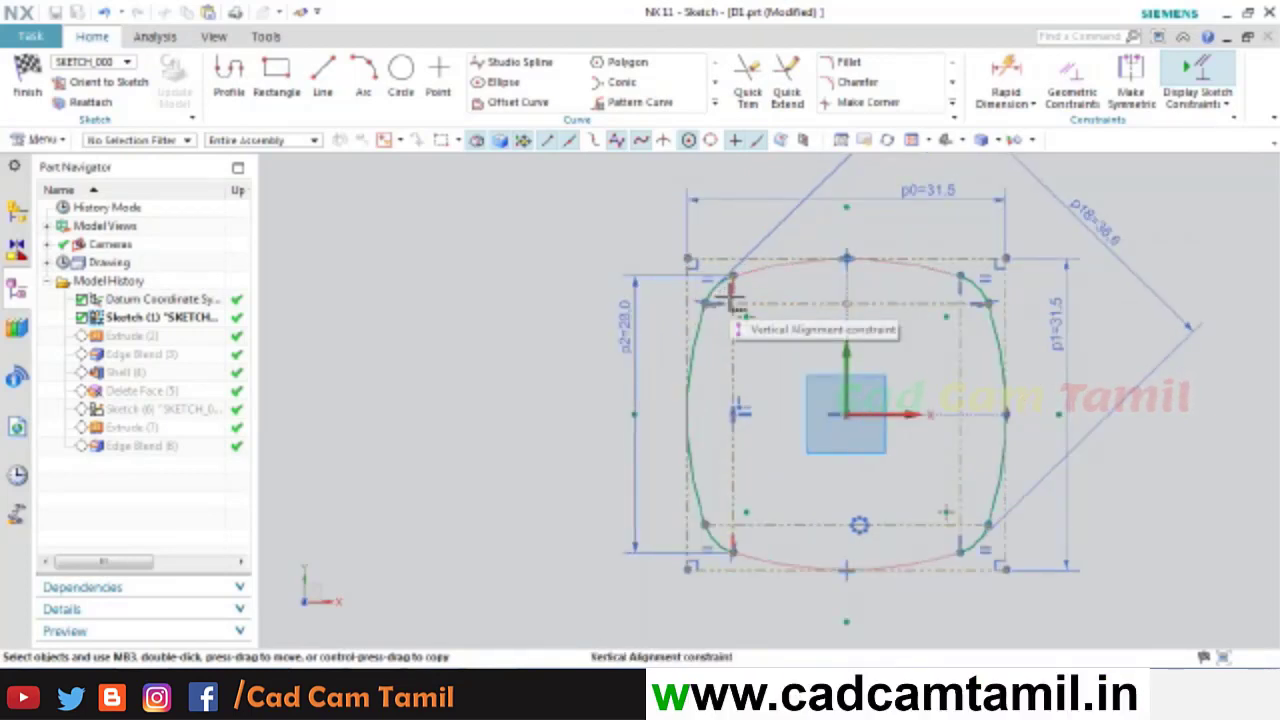
scroll(728, 288, "up", 5)
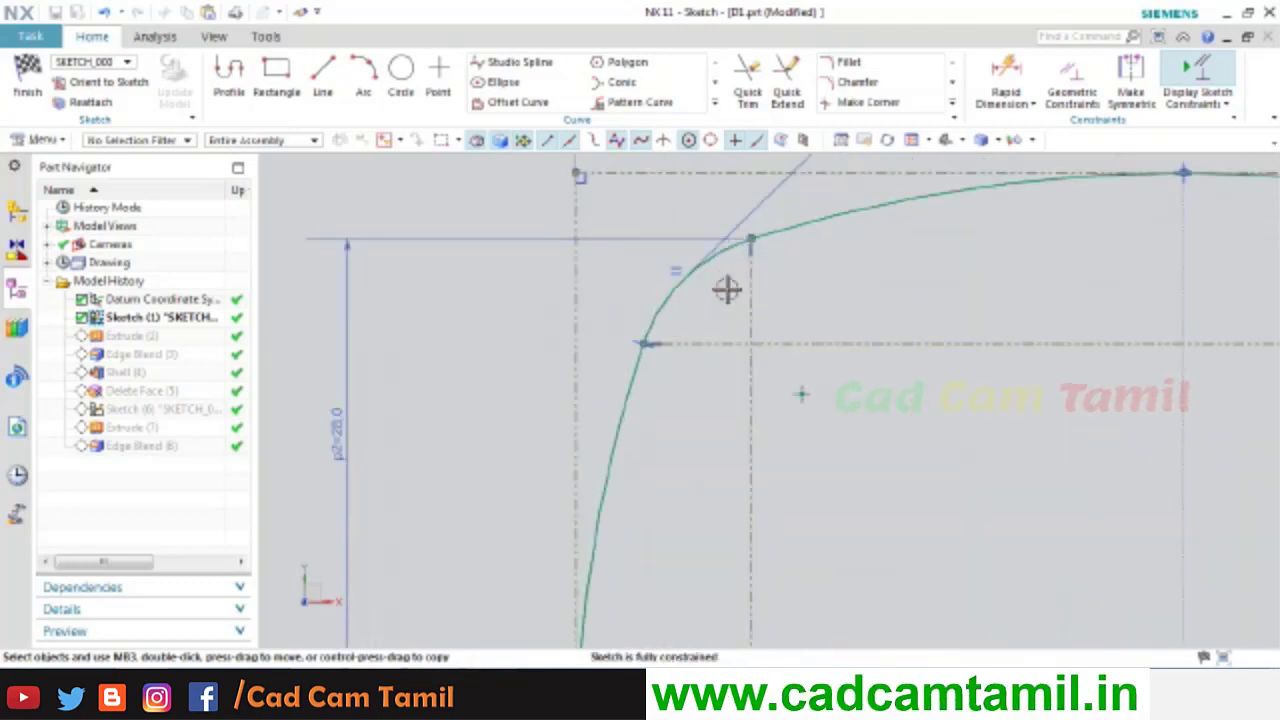
scroll(727, 289, "down", 5)
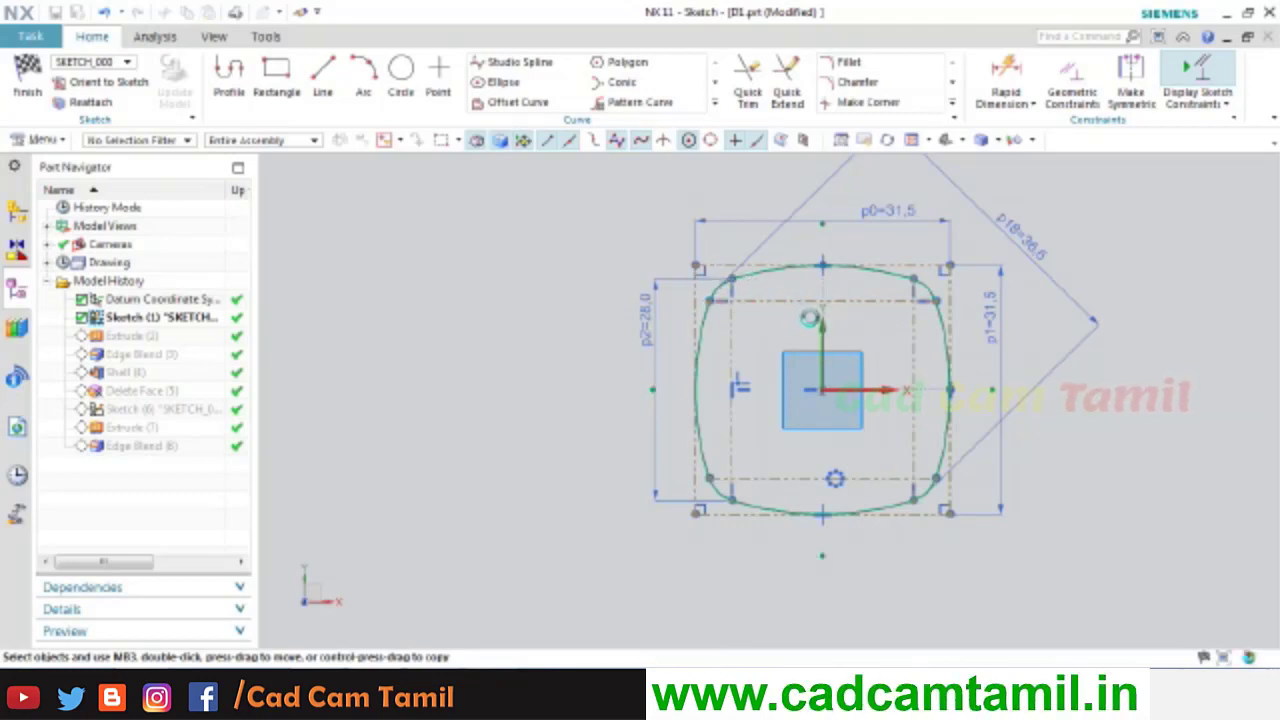
key("c")
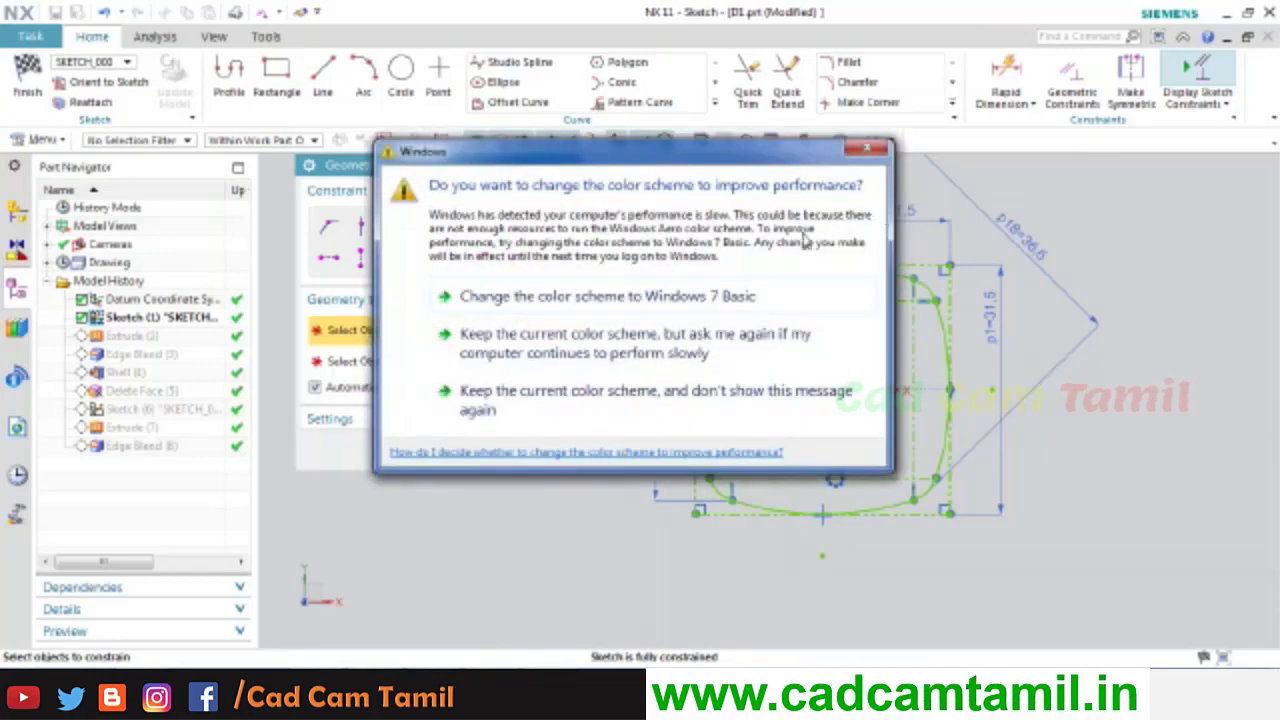
left_click(867, 152)
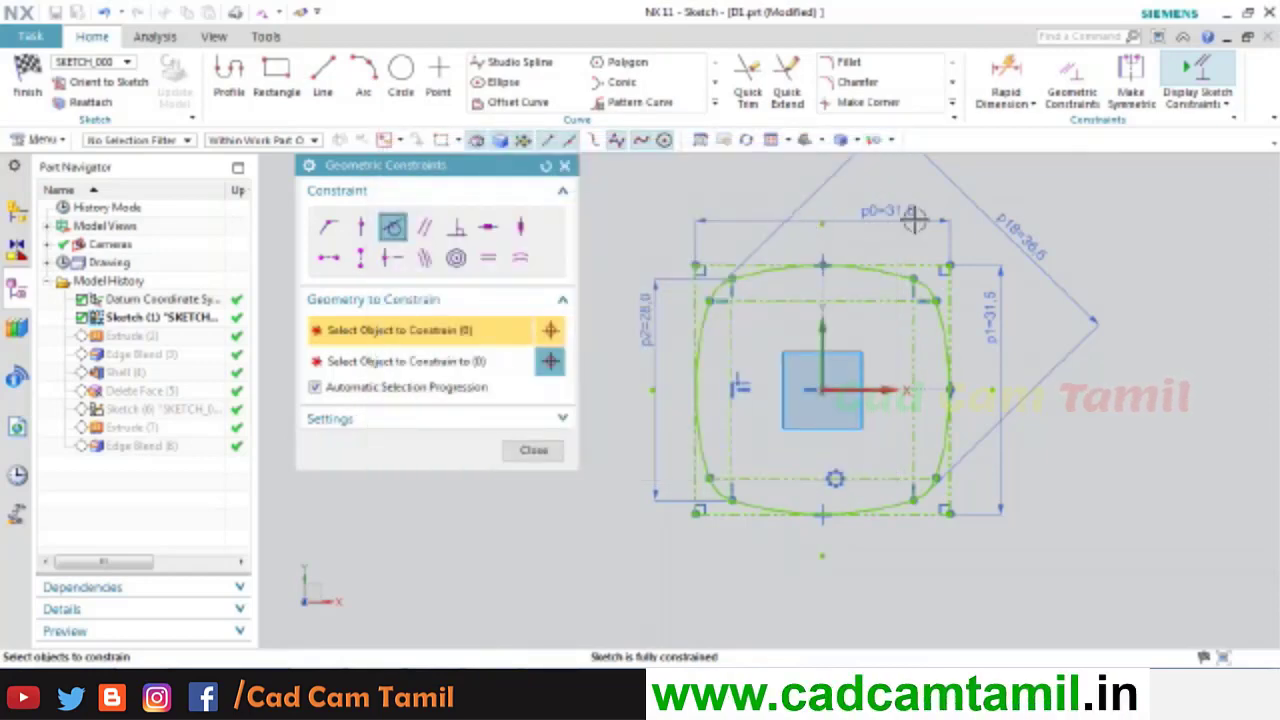
scroll(888, 228, "up", 3)
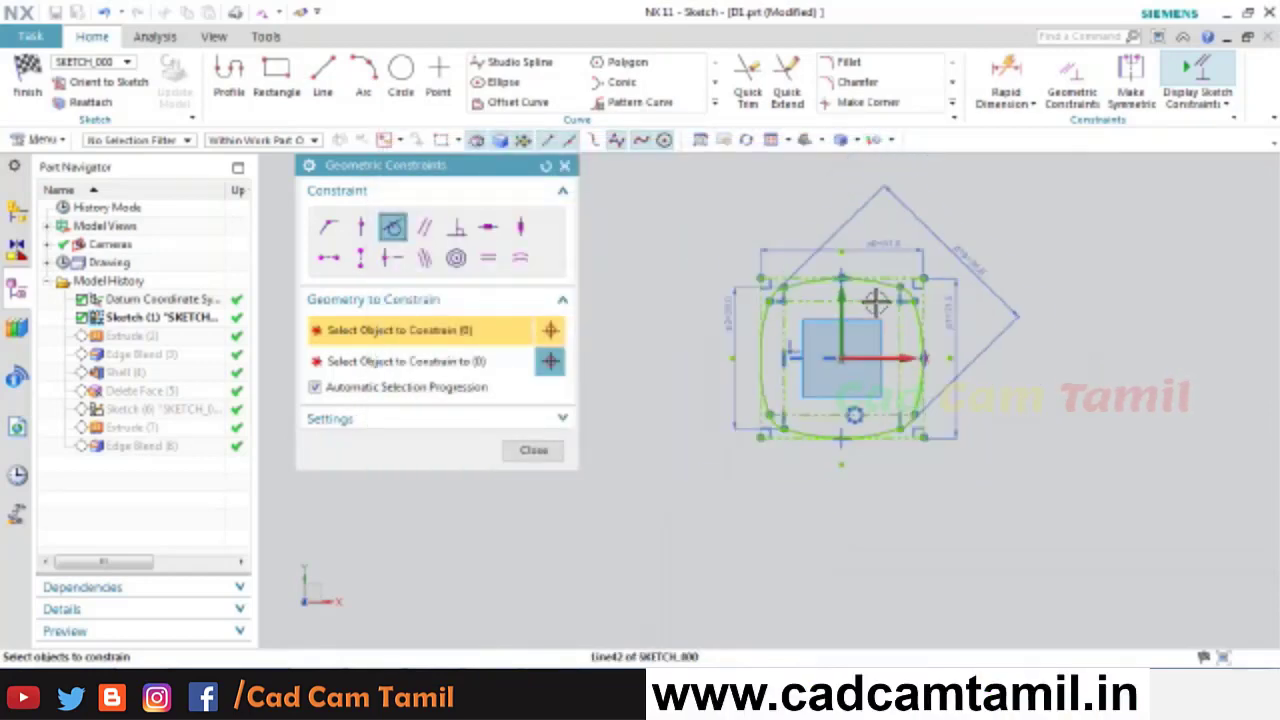
scroll(883, 218, "down", 2)
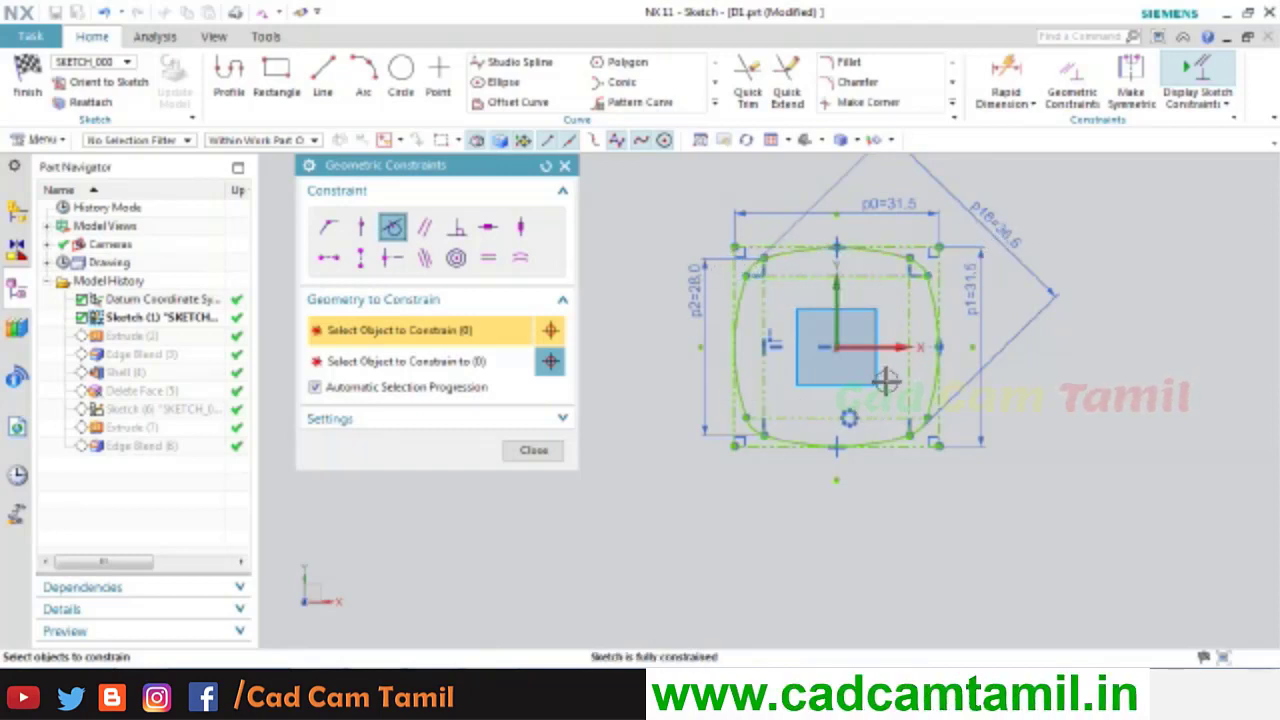
left_click(533, 450)
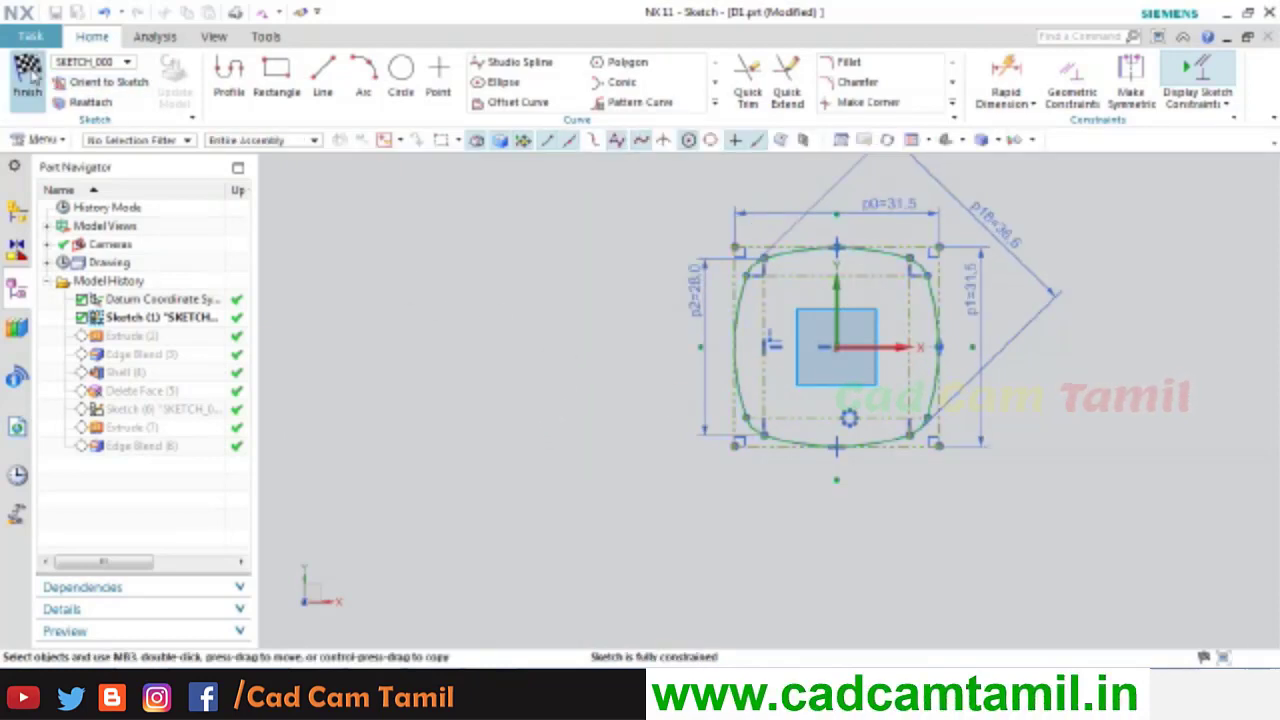
- Finish the base sketch, open Extrude (2) for editing and compare its limits with the reference drawing in Windows Photo Viewer
left_click(28, 80)
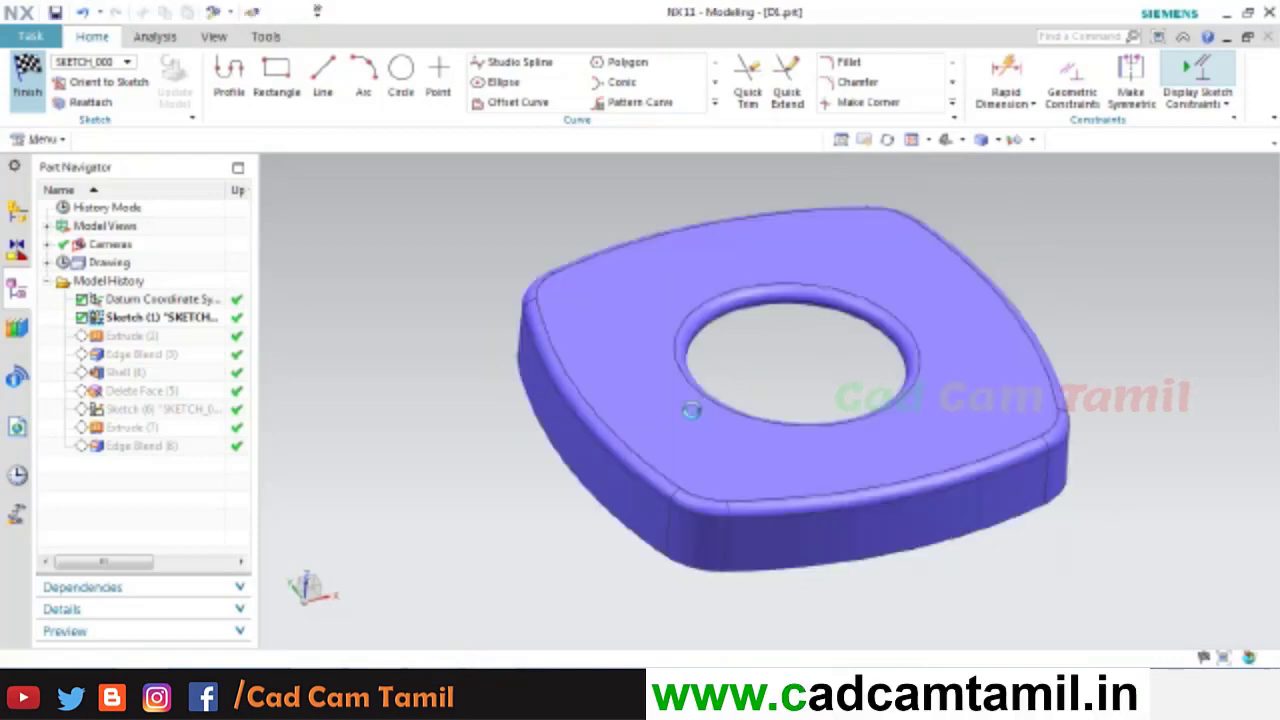
right_click(120, 336)
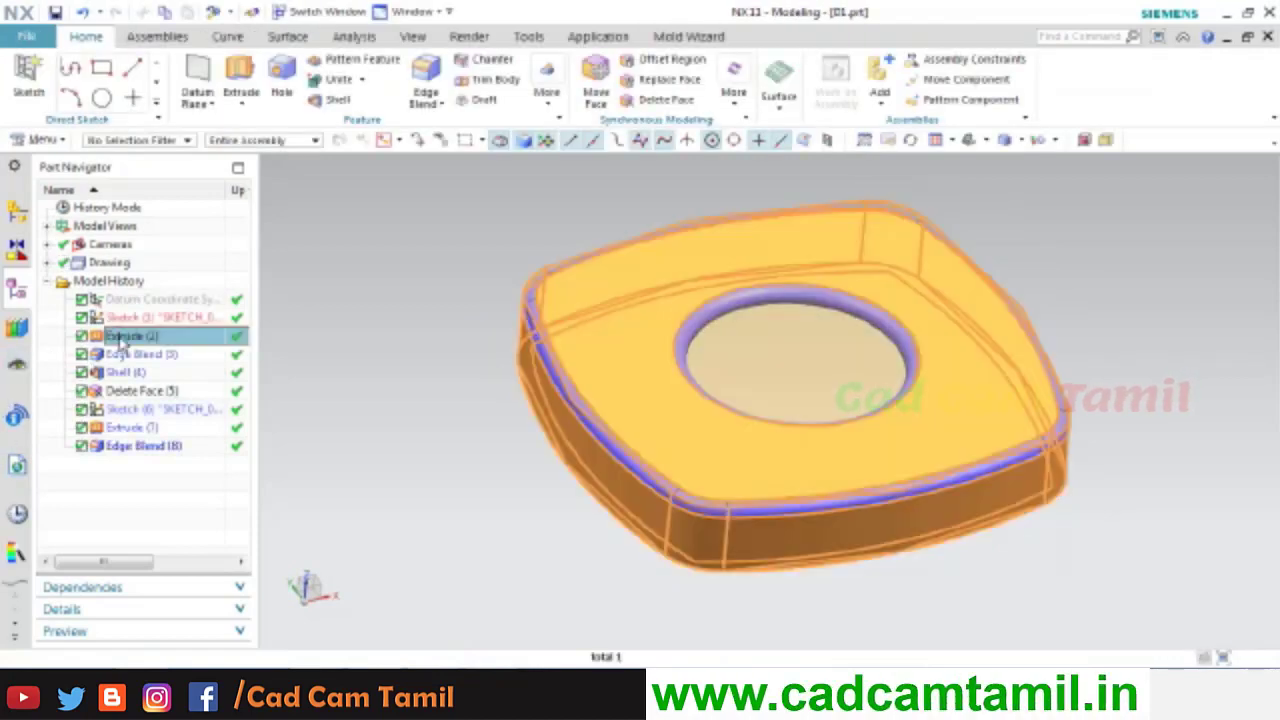
left_click(211, 96)
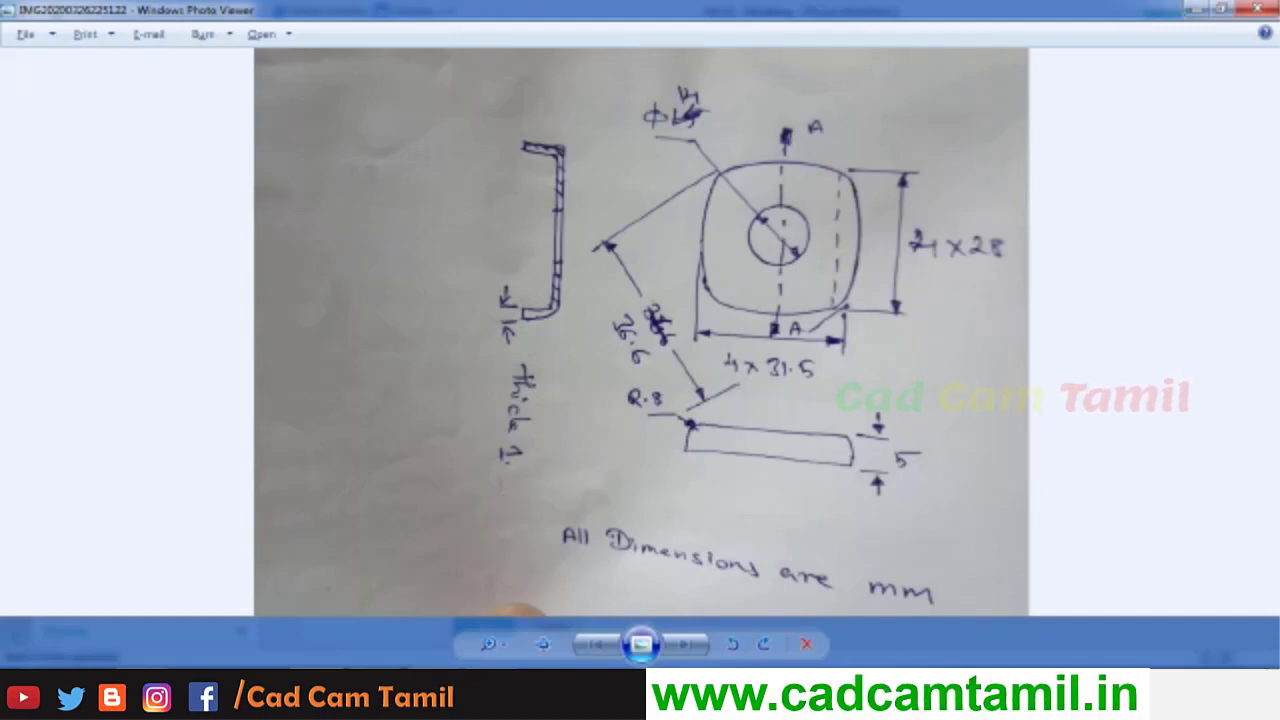
key("alt+Tab")
scroll(746, 498, "down", 2)
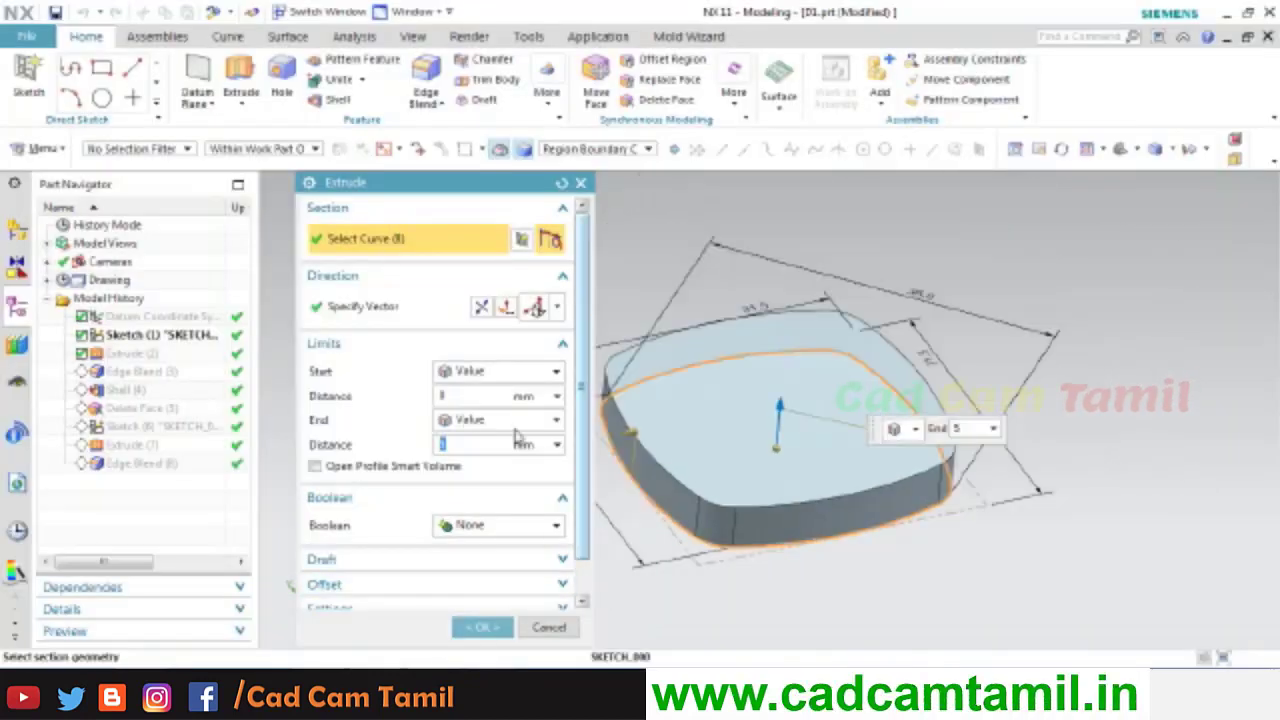
- Review the draft settings of Extrude (2) and the tapered side wall up close, and accept the feature as it is
scroll(490, 487, "down", 1)
left_click(514, 520)
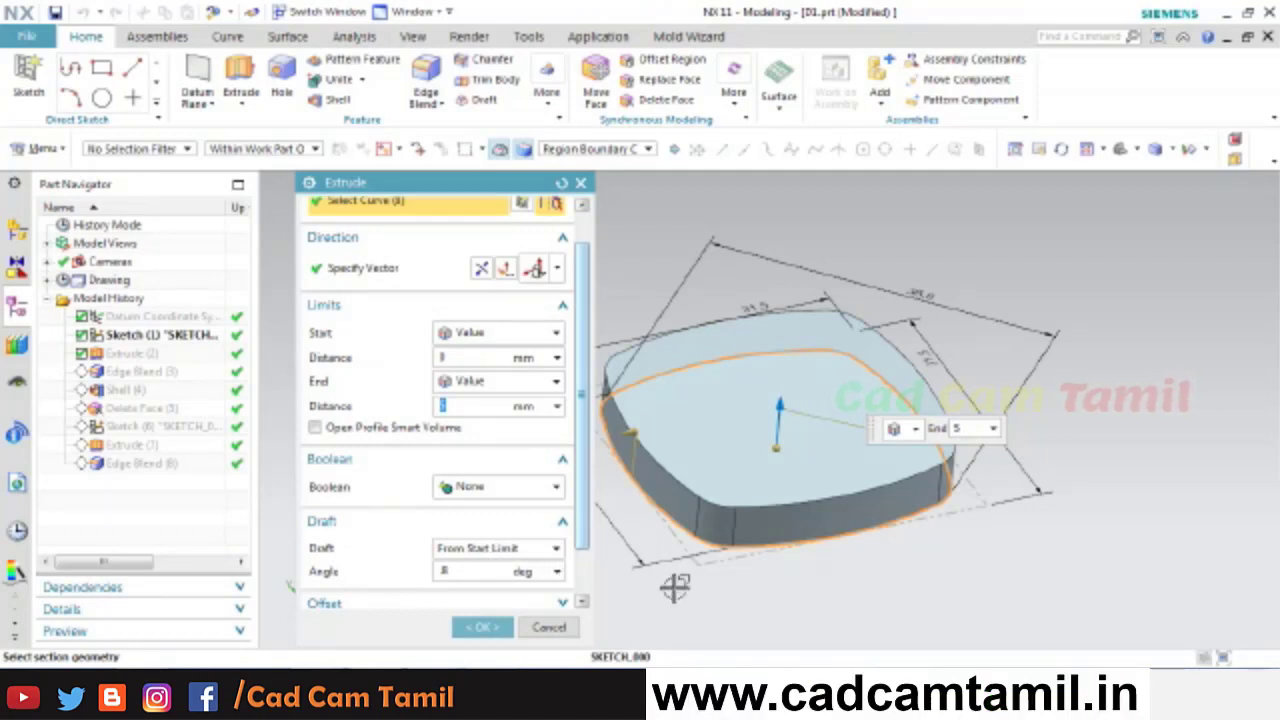
scroll(623, 446, "up", 3)
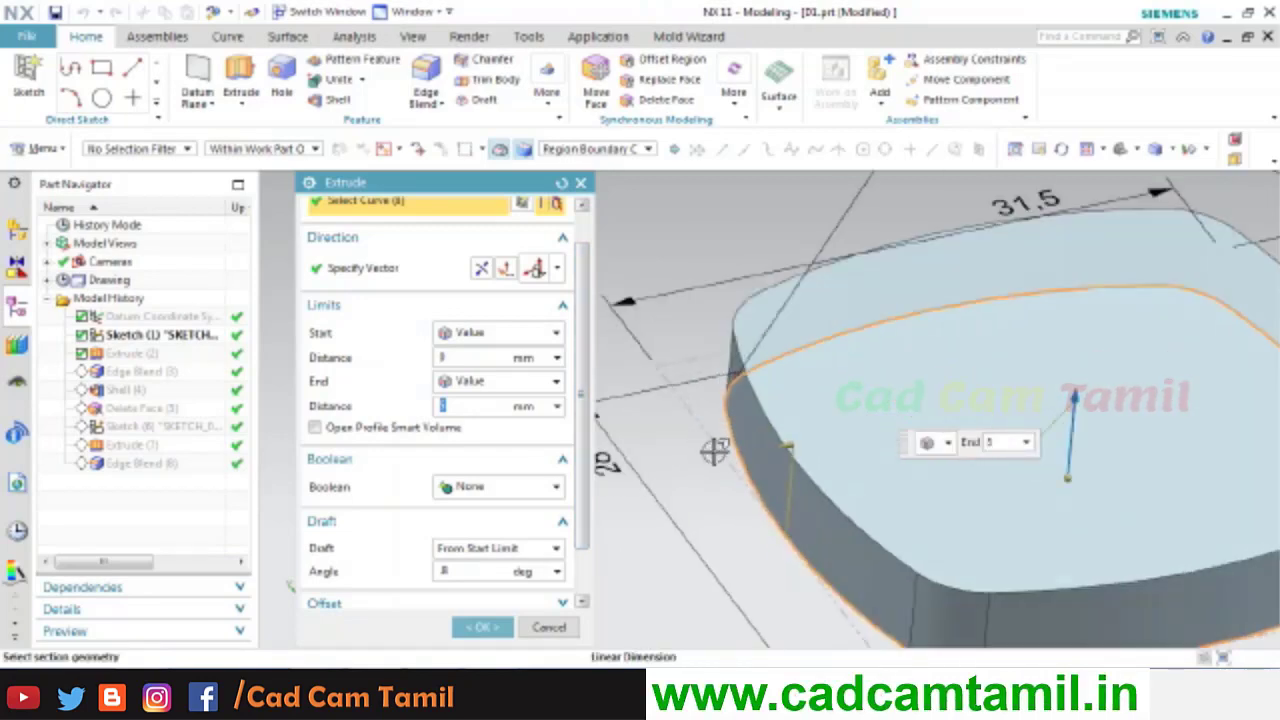
scroll(714, 452, "up", 4)
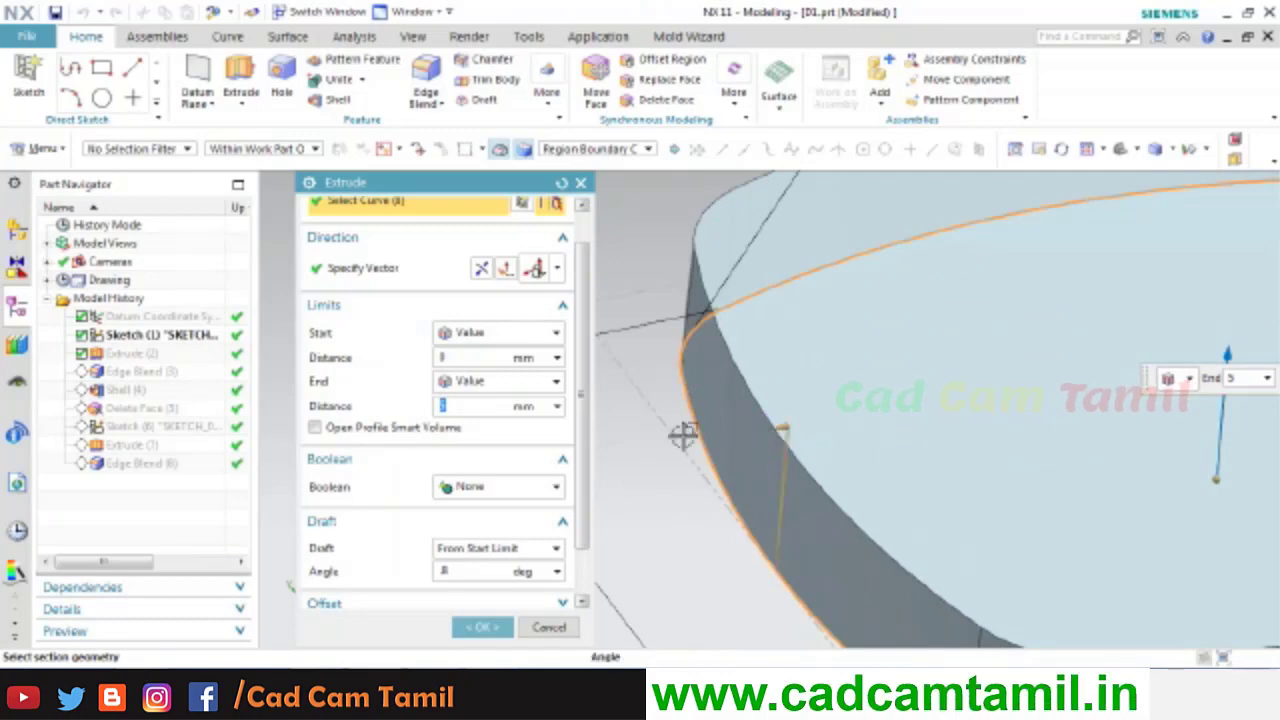
left_click(482, 627)
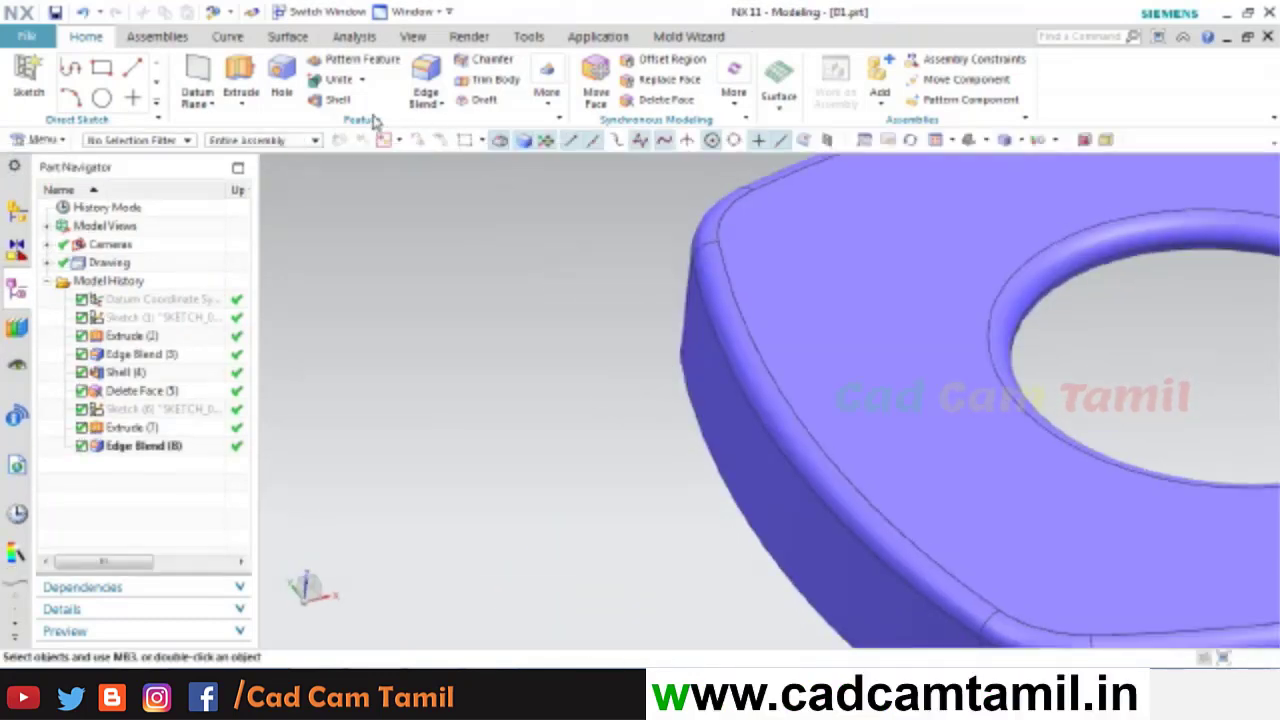
- Open the standalone Draft command to view its edge-draft options, cancel it and fit the whole cover in view
left_click(485, 102)
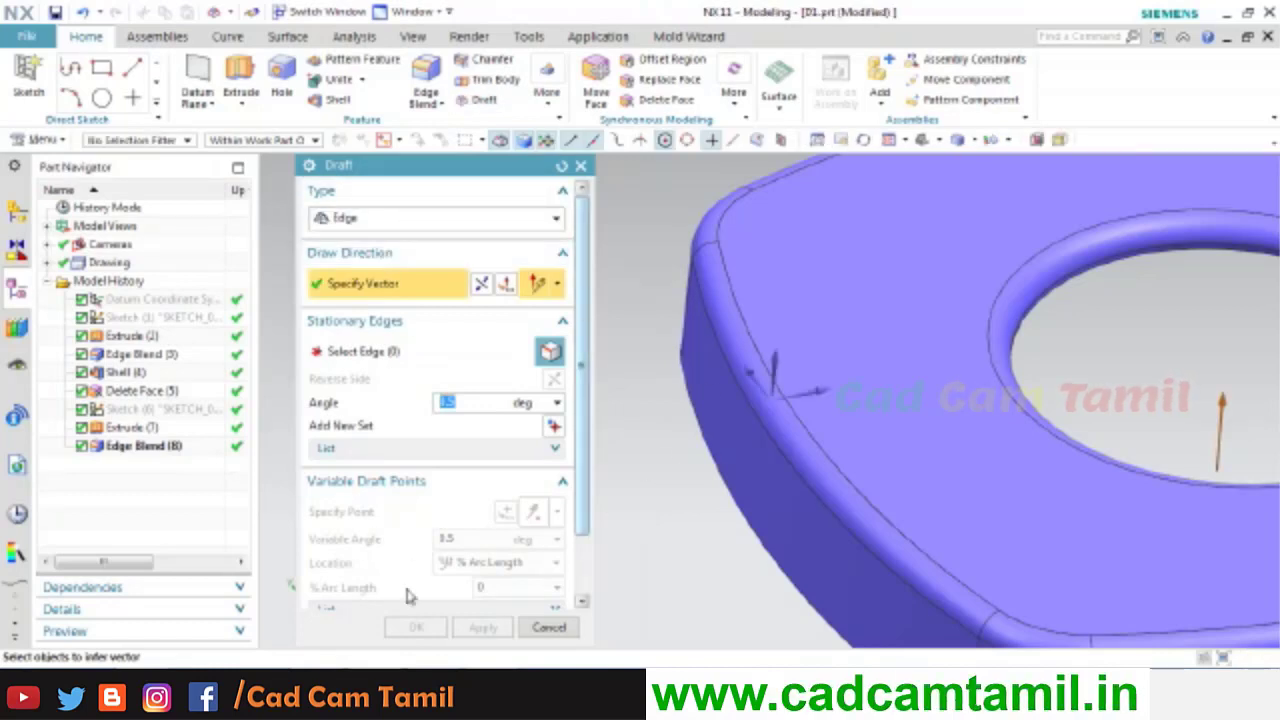
left_click(580, 165)
key("ctrl+f")
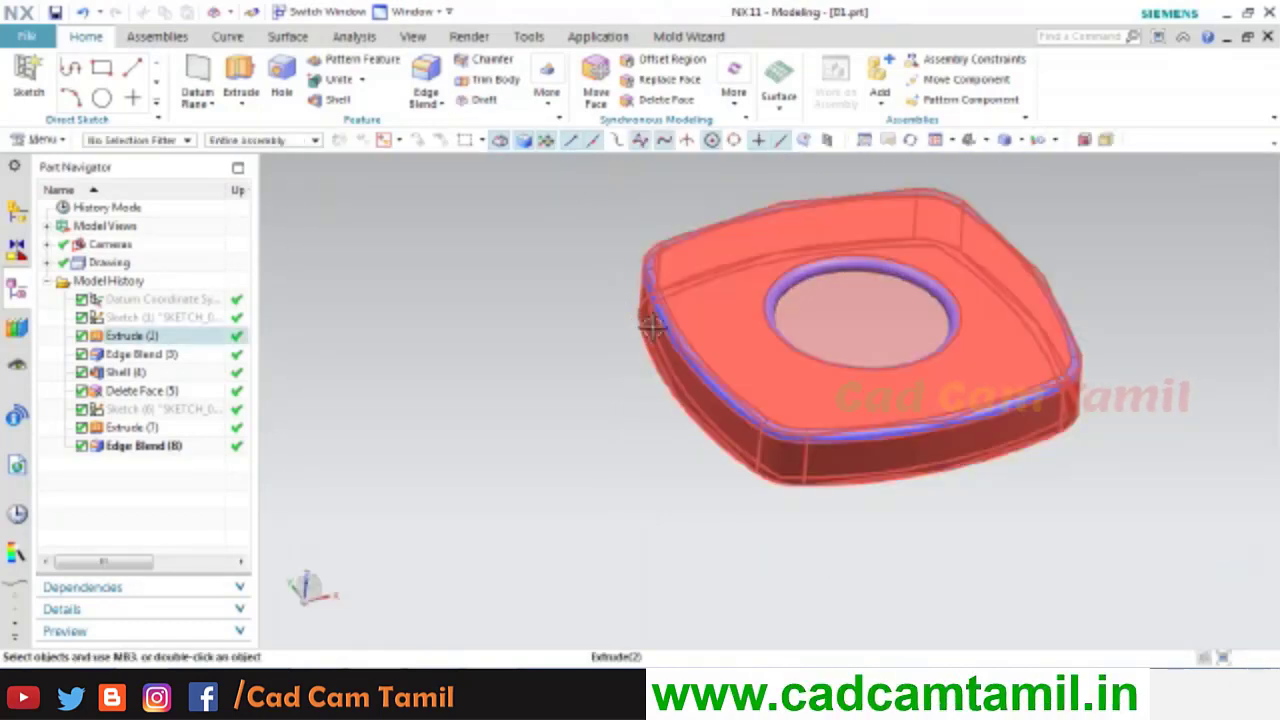
- Open Edge Blend (3) for editing, check the top outer edge's radius against the reference drawing and close the feature
left_click(150, 357)
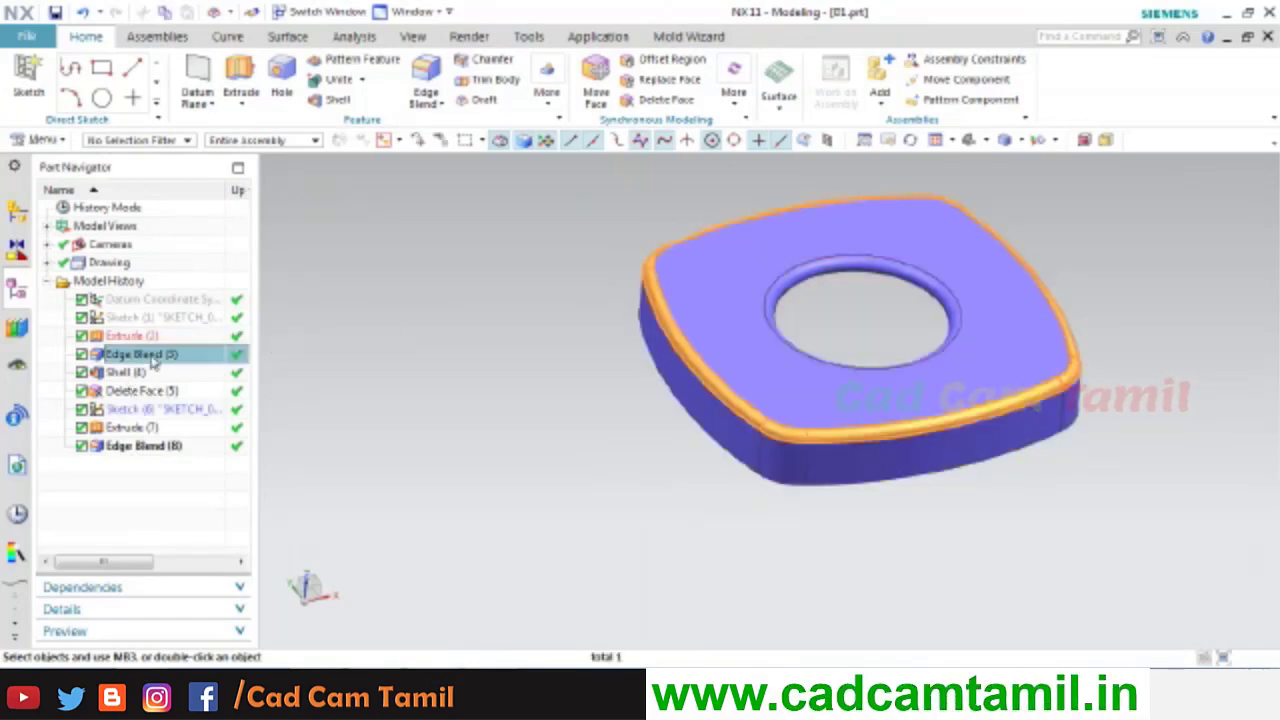
key("alt+Tab")
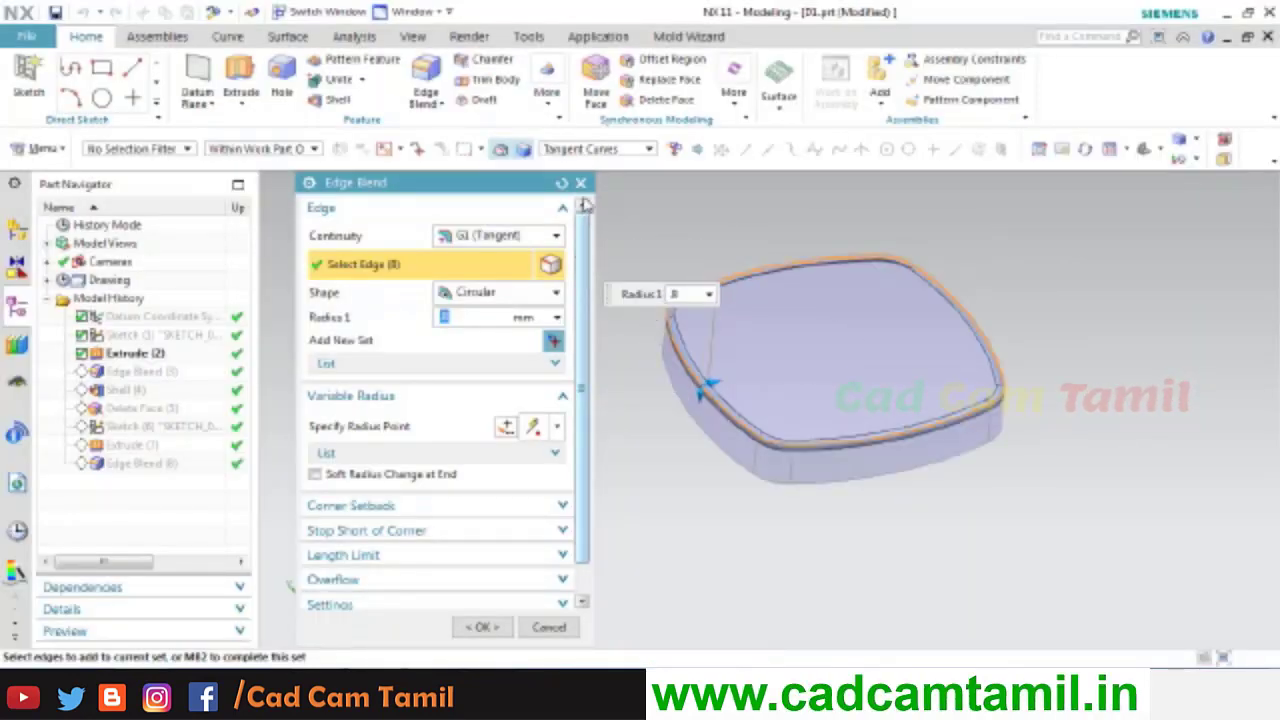
middle_click(703, 395)
scroll(704, 398, "up", 2)
scroll(703, 406, "down", 2)
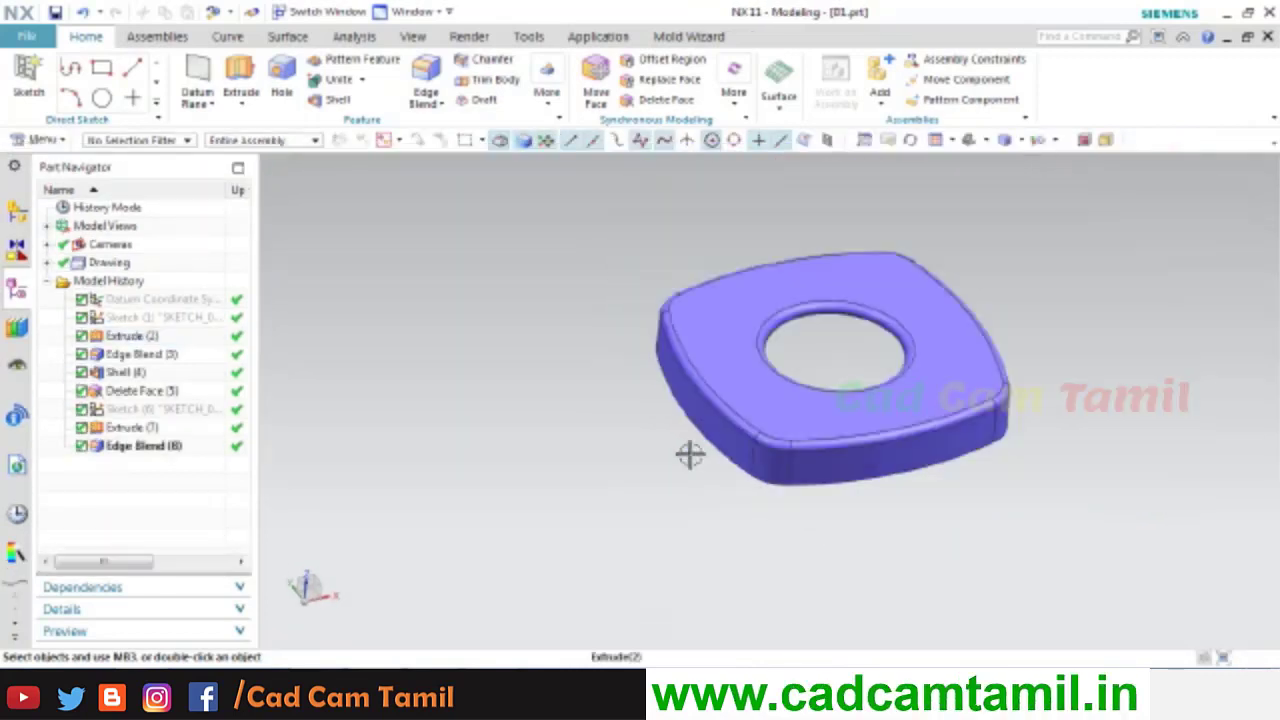
- Open Shell (4) for editing with rollback and examine its face to pierce from the underside of the cover
left_click(125, 373)
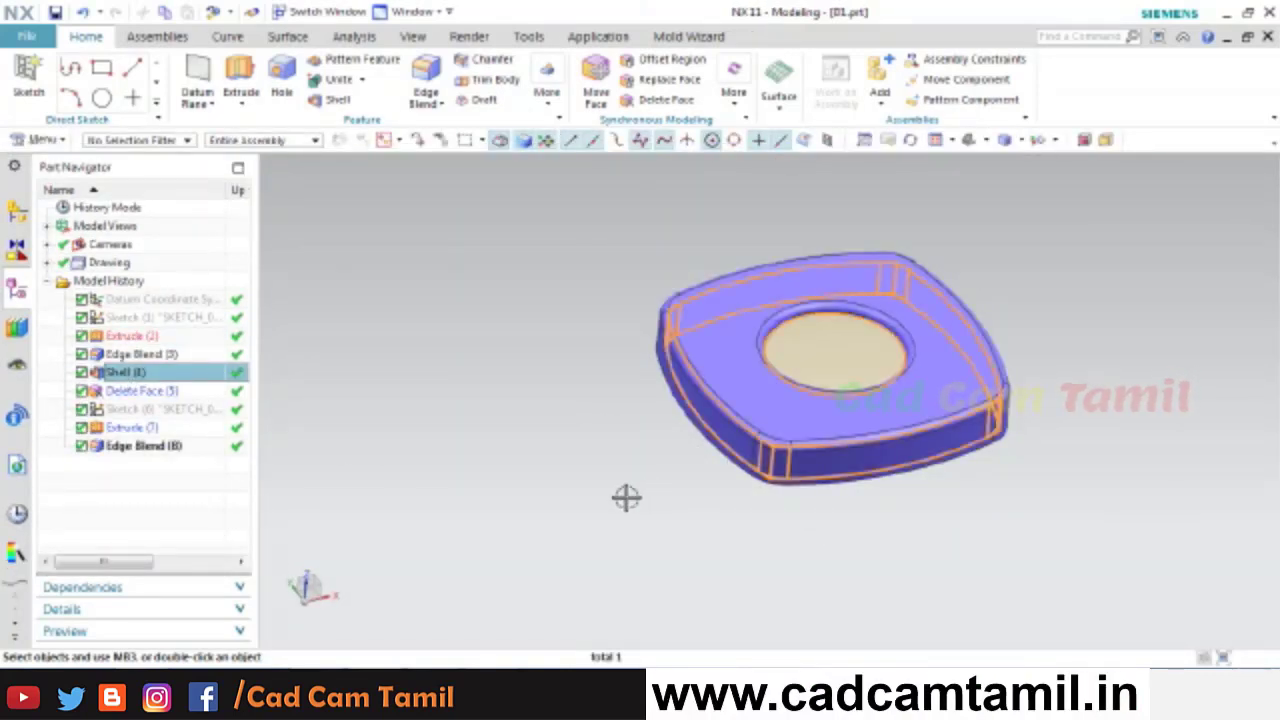
left_click(196, 379)
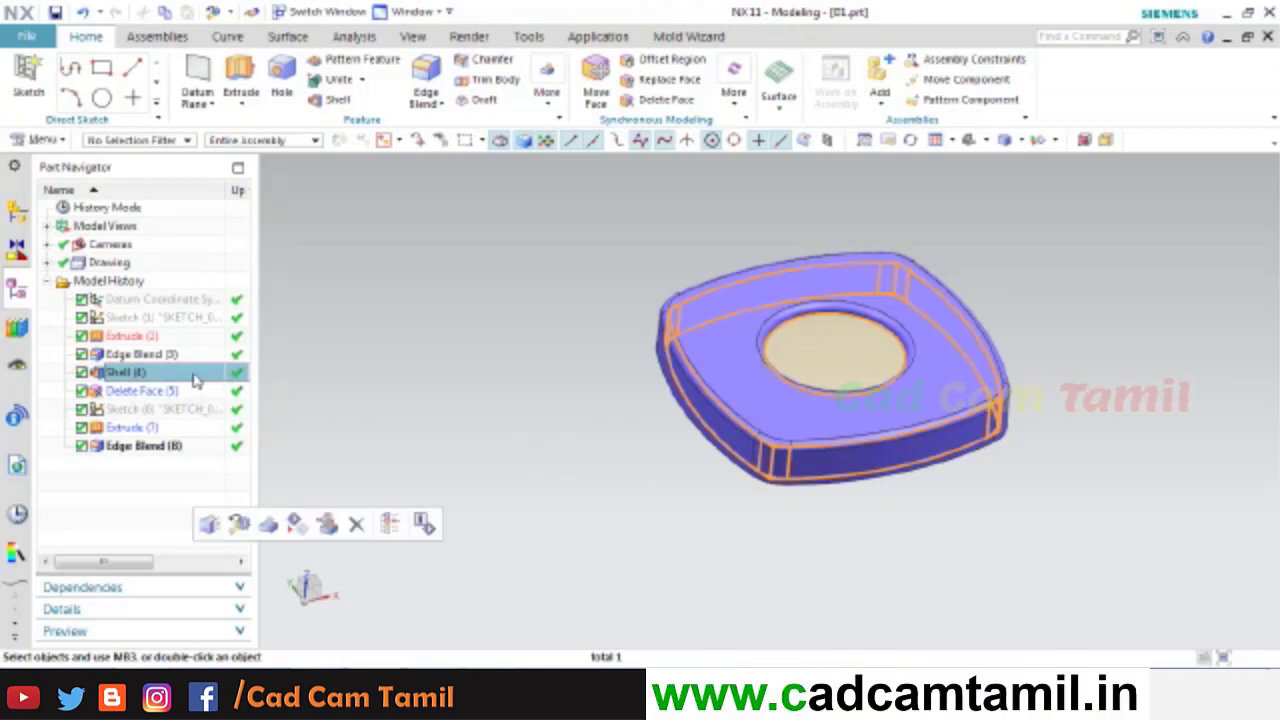
right_click(196, 379)
left_click(290, 89)
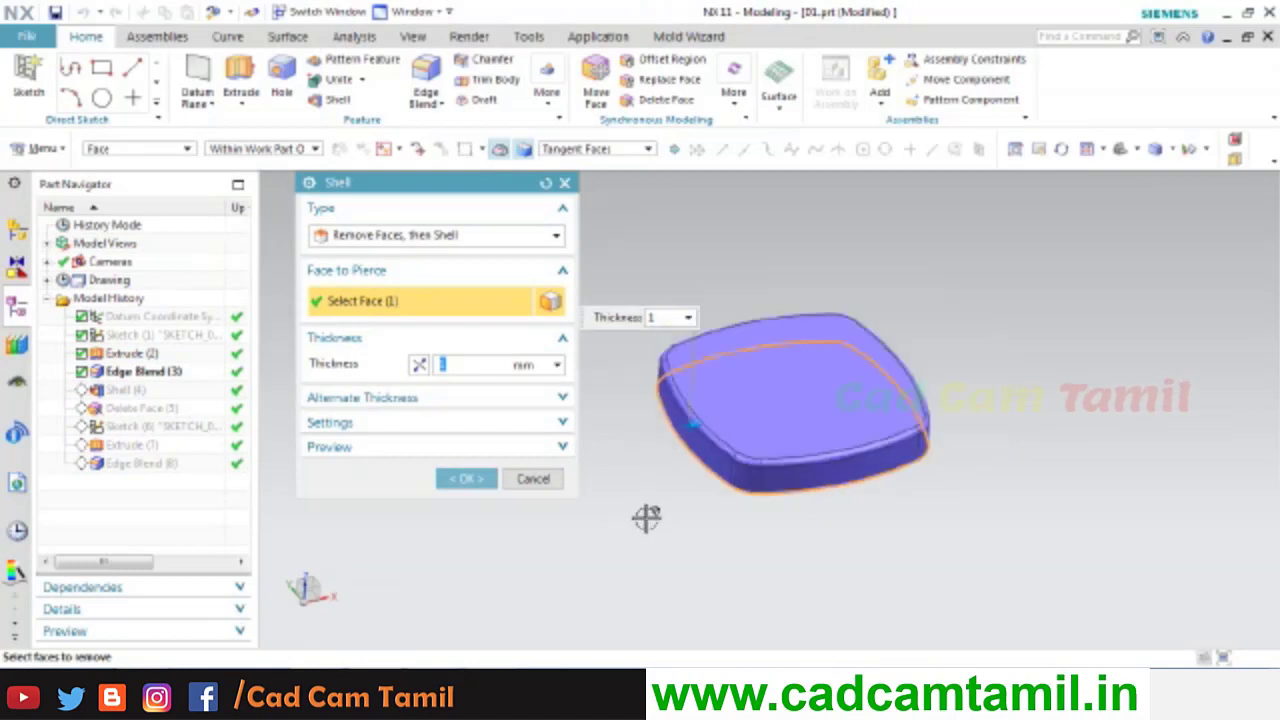
middle_click_drag(646, 516, 640, 394)
scroll(712, 340, "up", 5)
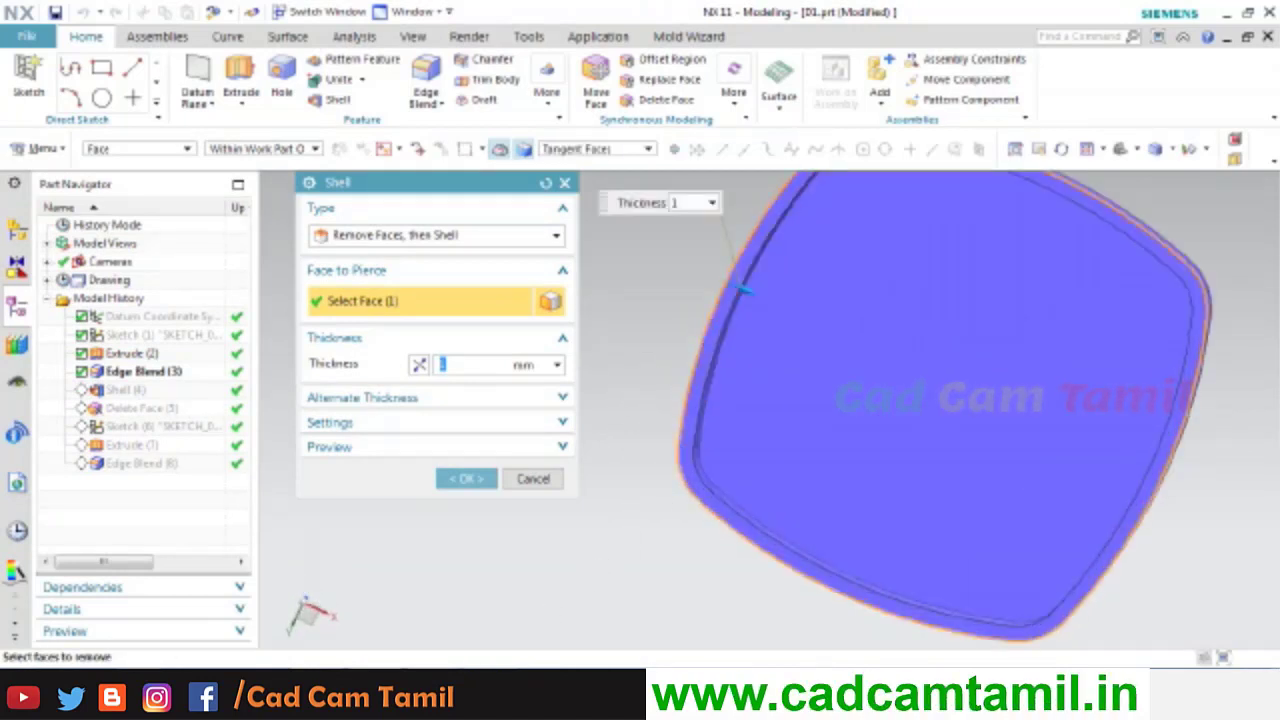
- Compare the shell thickness with the reference drawing in Windows Photo Viewer and accept the shell settings as they are
key("alt+Tab")
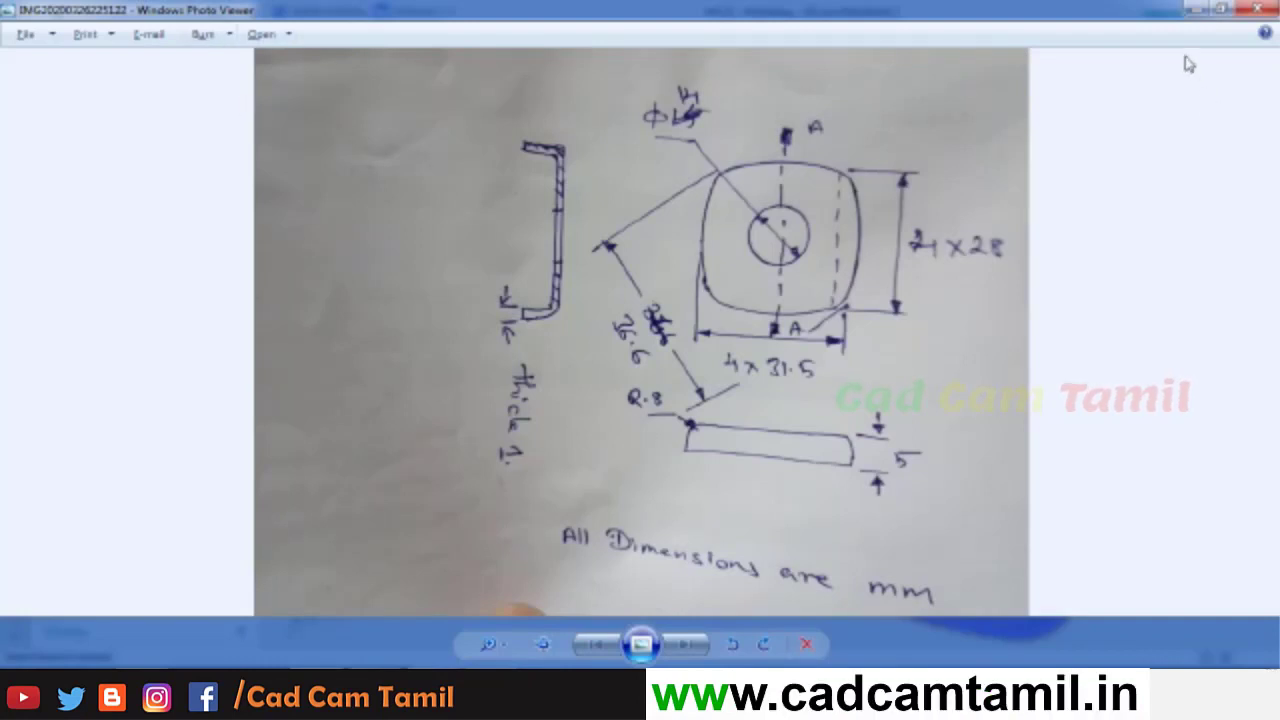
left_click(1195, 10)
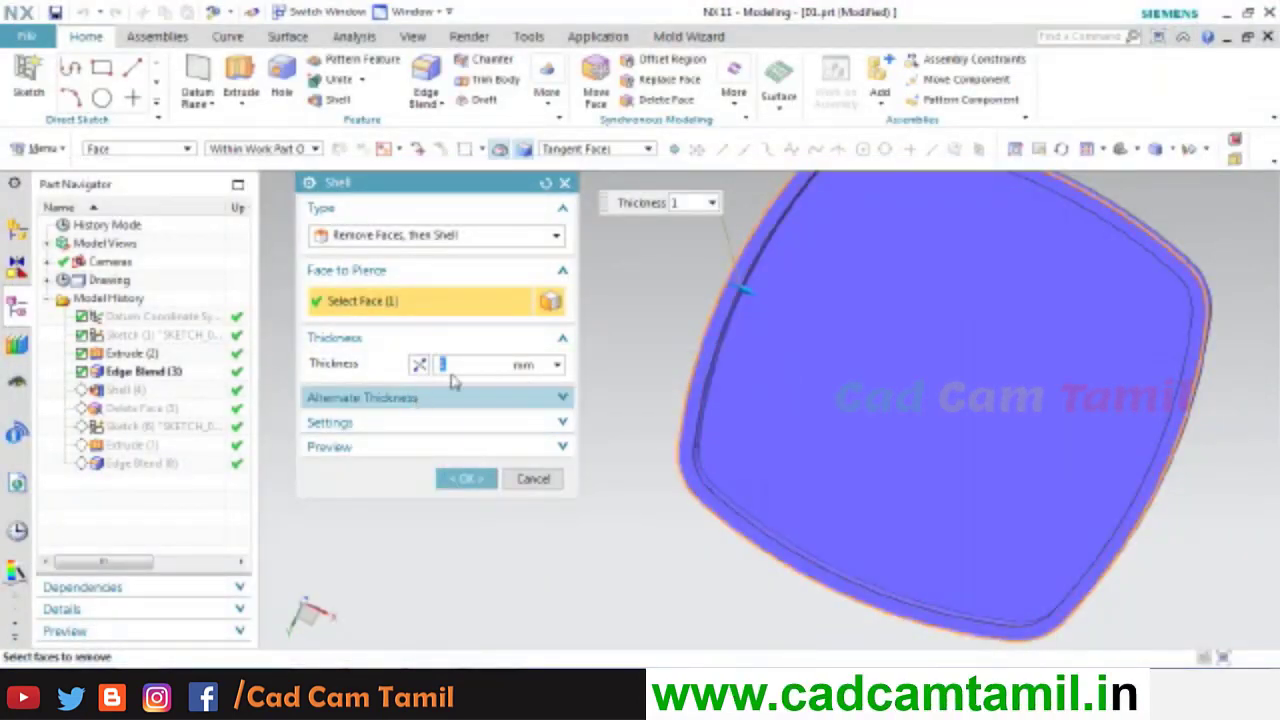
left_click(466, 479)
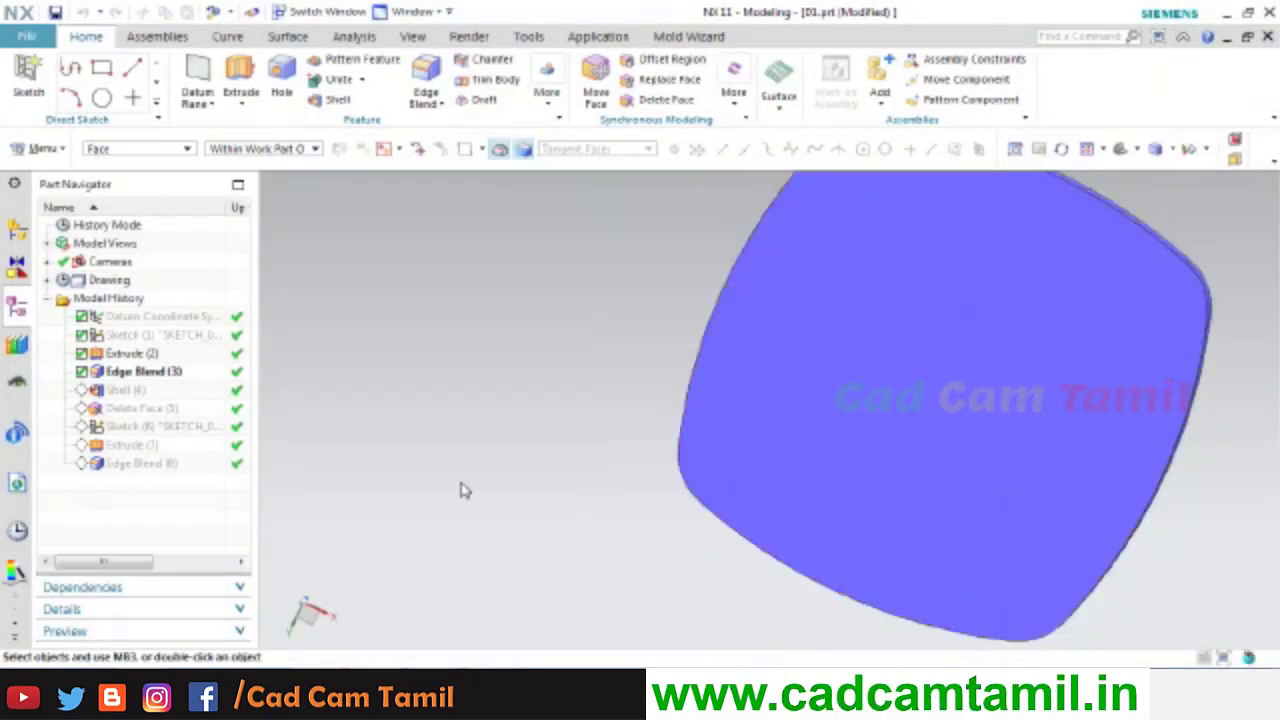
- Examine an inner corner of the shelled cover up close and open Delete Face (5) for editing
scroll(666, 506, "up", 3)
middle_click_drag(666, 506, 609, 483)
scroll(699, 446, "up", 4)
scroll(699, 446, "up", 2)
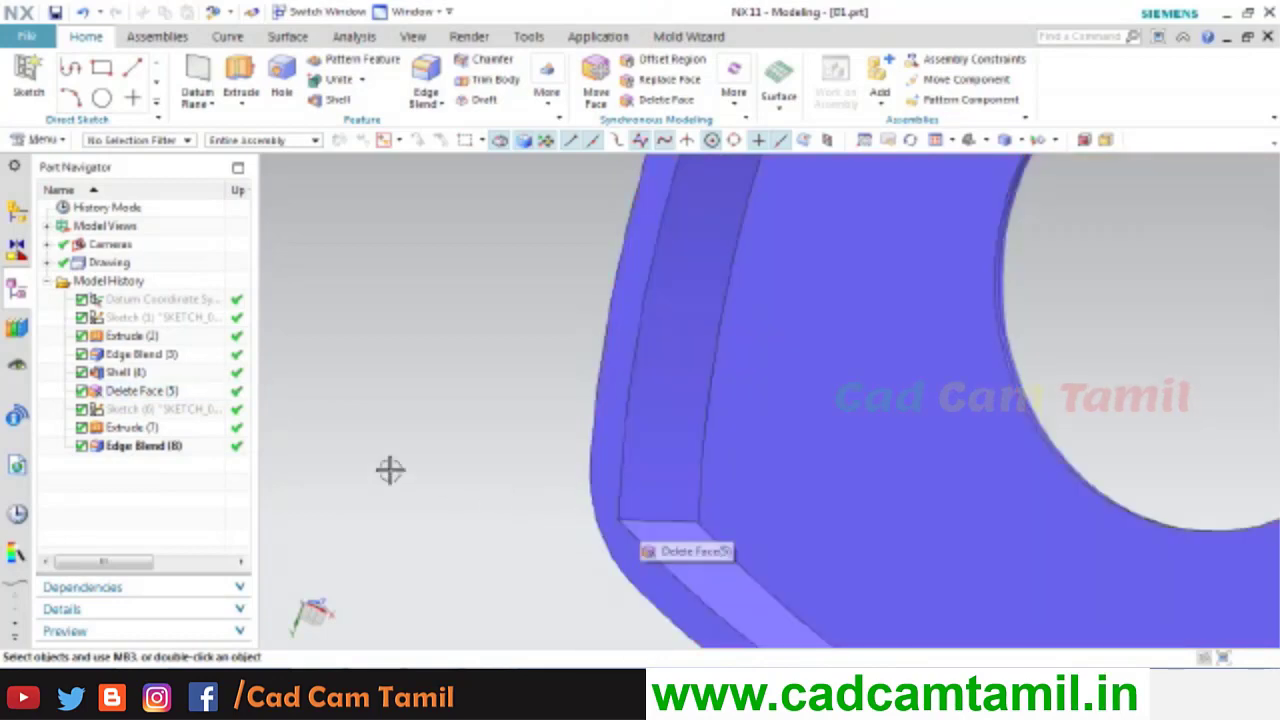
left_click(120, 396)
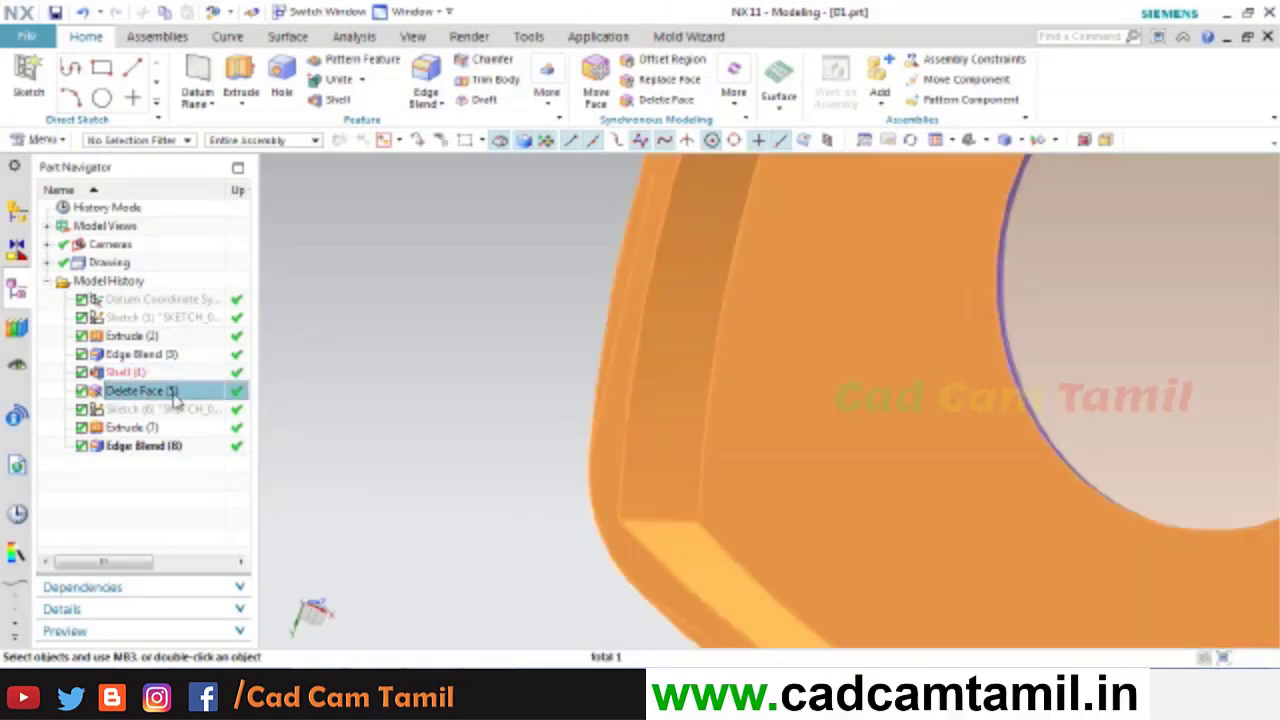
double_click(175, 391)
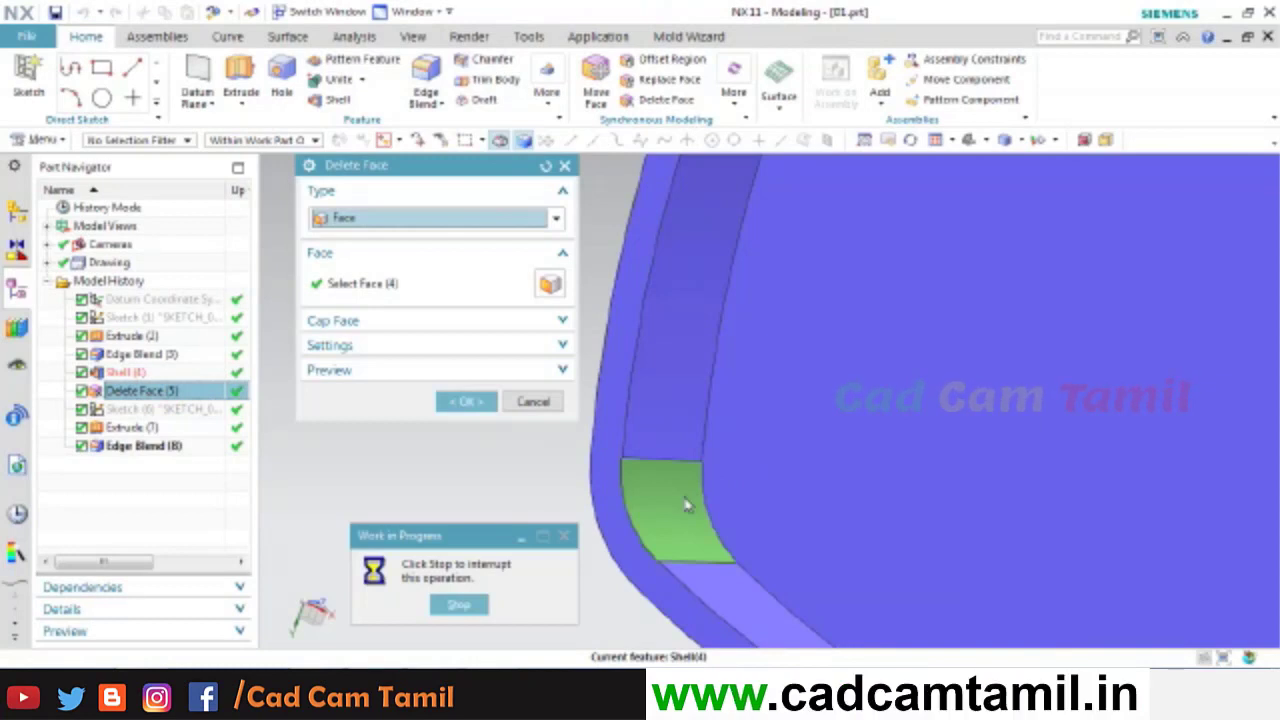
- Examine the four inner corner faces selected in Delete Face (5) and accept the feature as it is
scroll(668, 537, "down", 5)
scroll(668, 535, "down", 4)
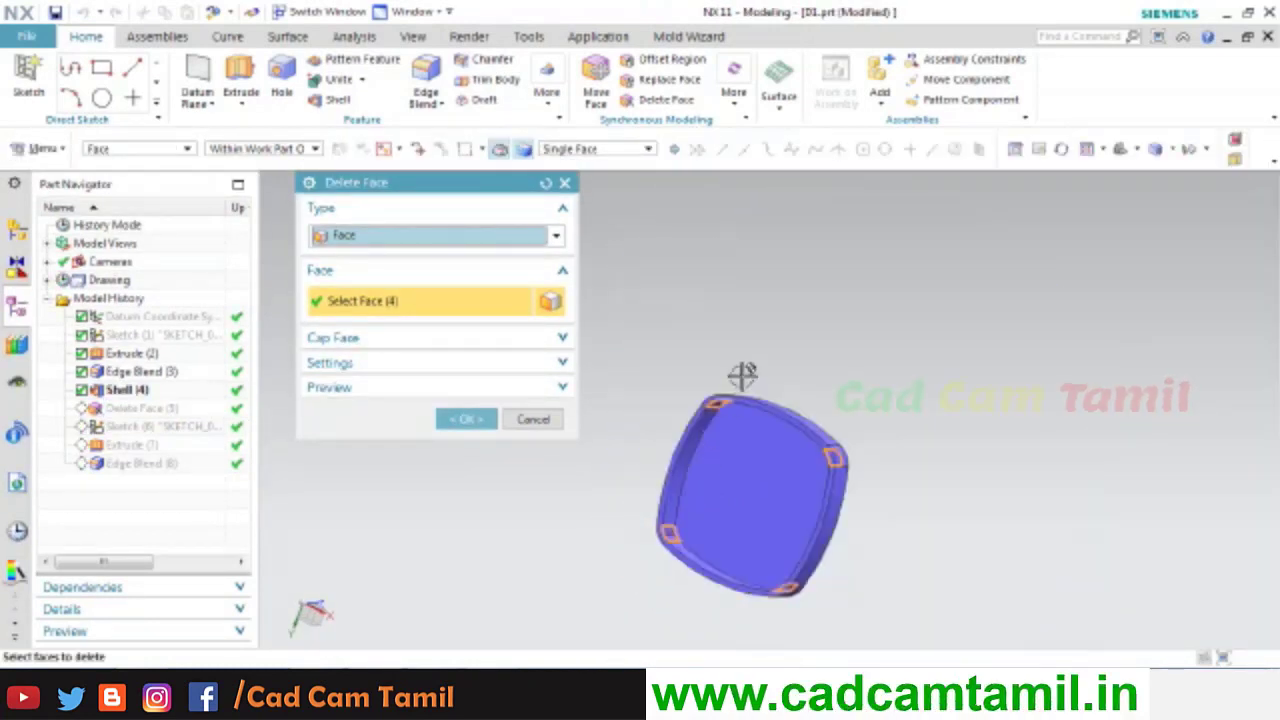
scroll(743, 376, "up", 4)
scroll(738, 424, "down", 4)
scroll(690, 508, "up", 3)
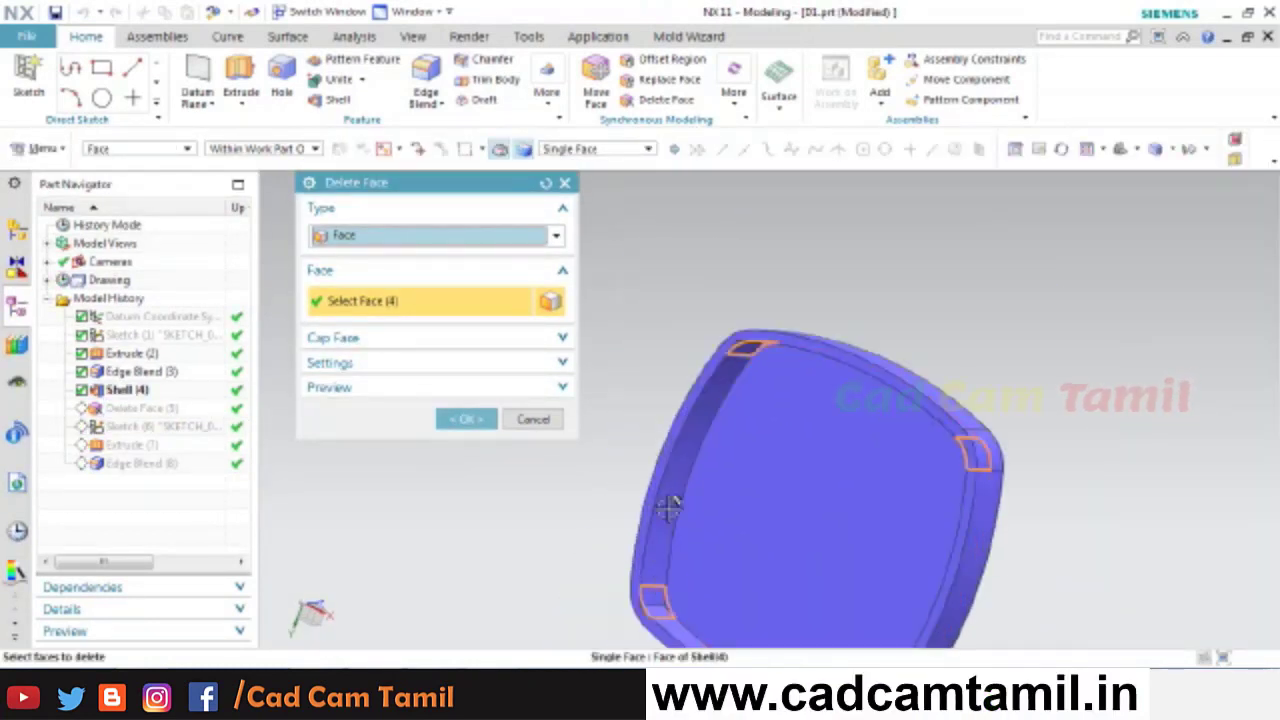
scroll(660, 540, "down", 4)
scroll(643, 585, "up", 4)
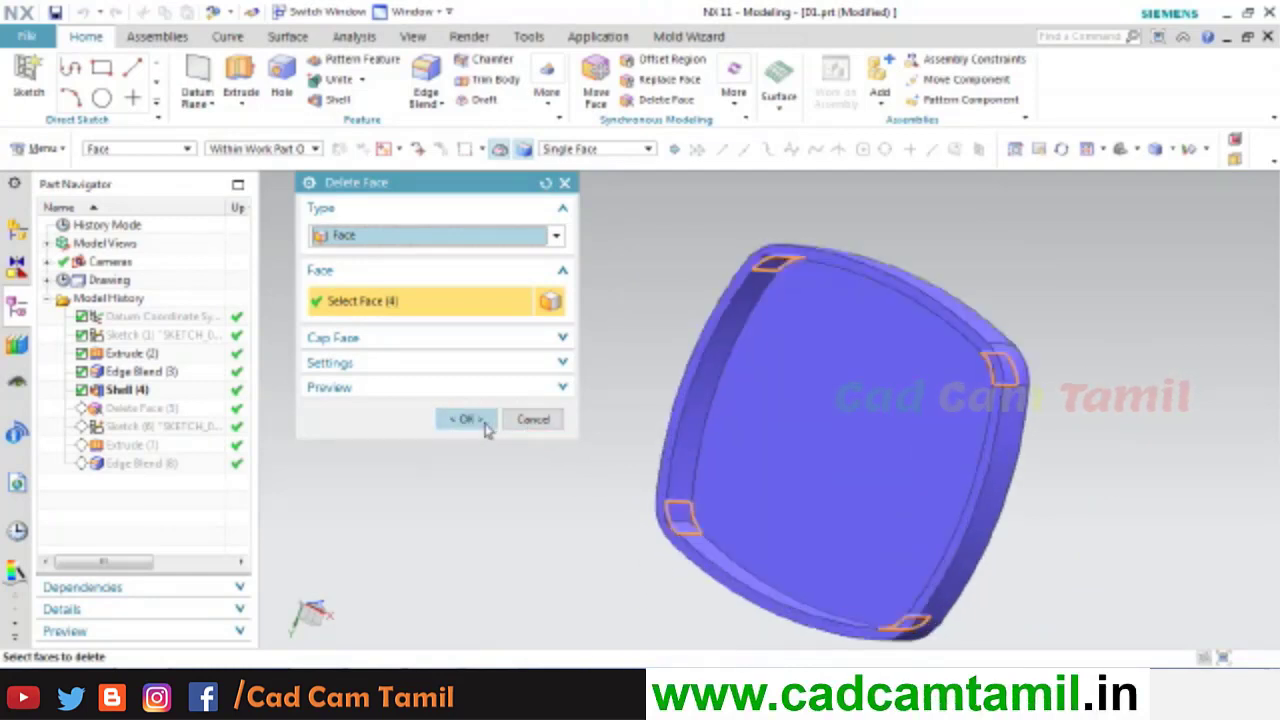
left_click(484, 421)
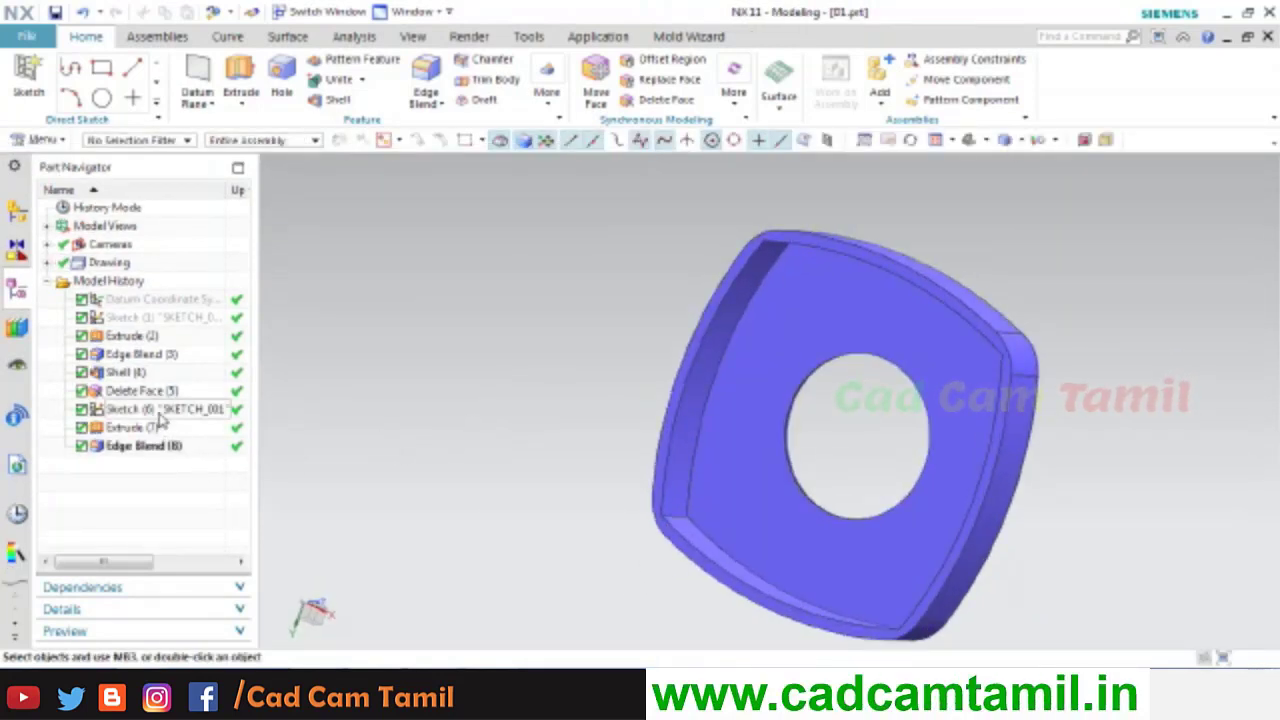
- Open the hole sketch, Sketch (6), with rollback, move the circle's diameter dimension outside the cover outline and finish the sketch
left_click(158, 410)
right_click(160, 420)
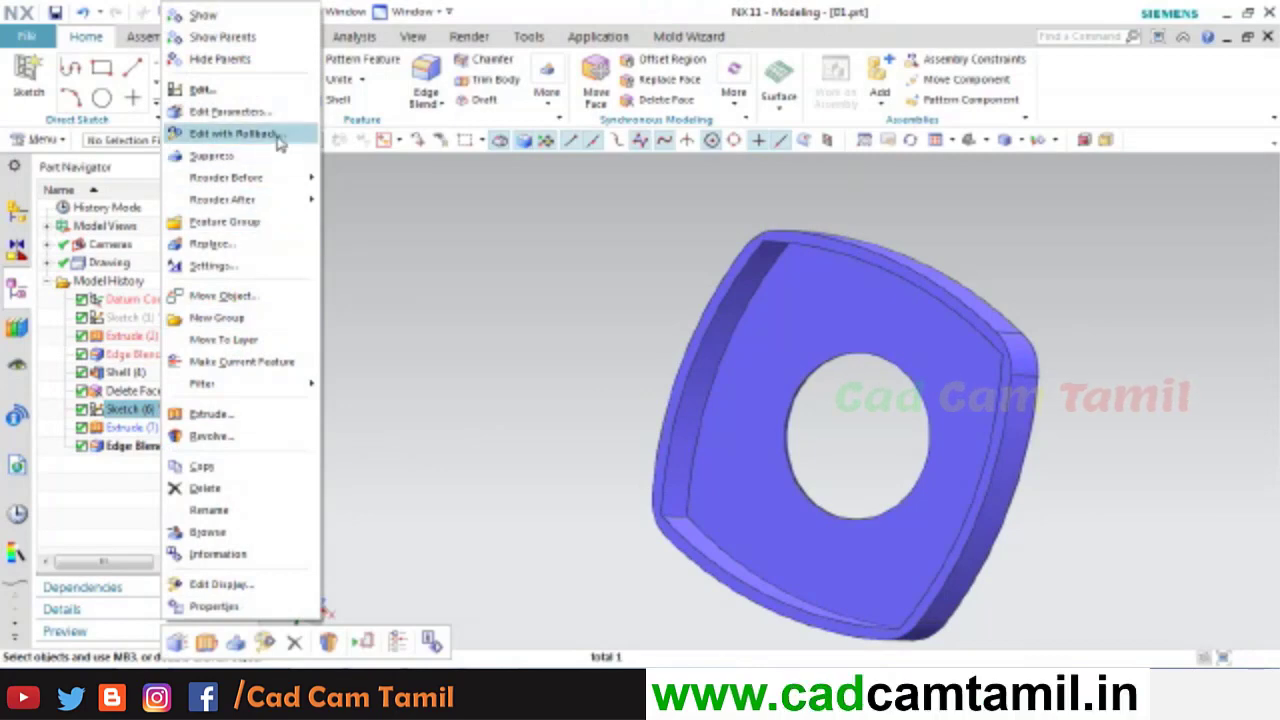
left_click(215, 130)
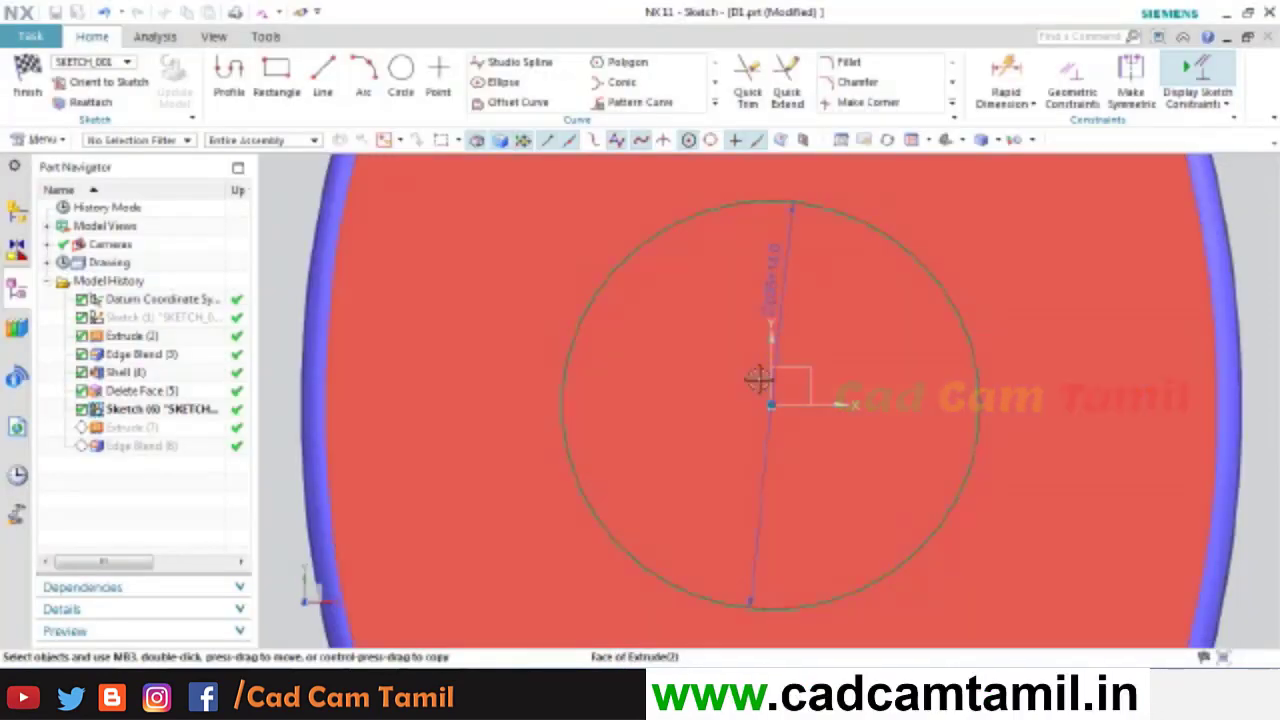
scroll(781, 341, "up", 4)
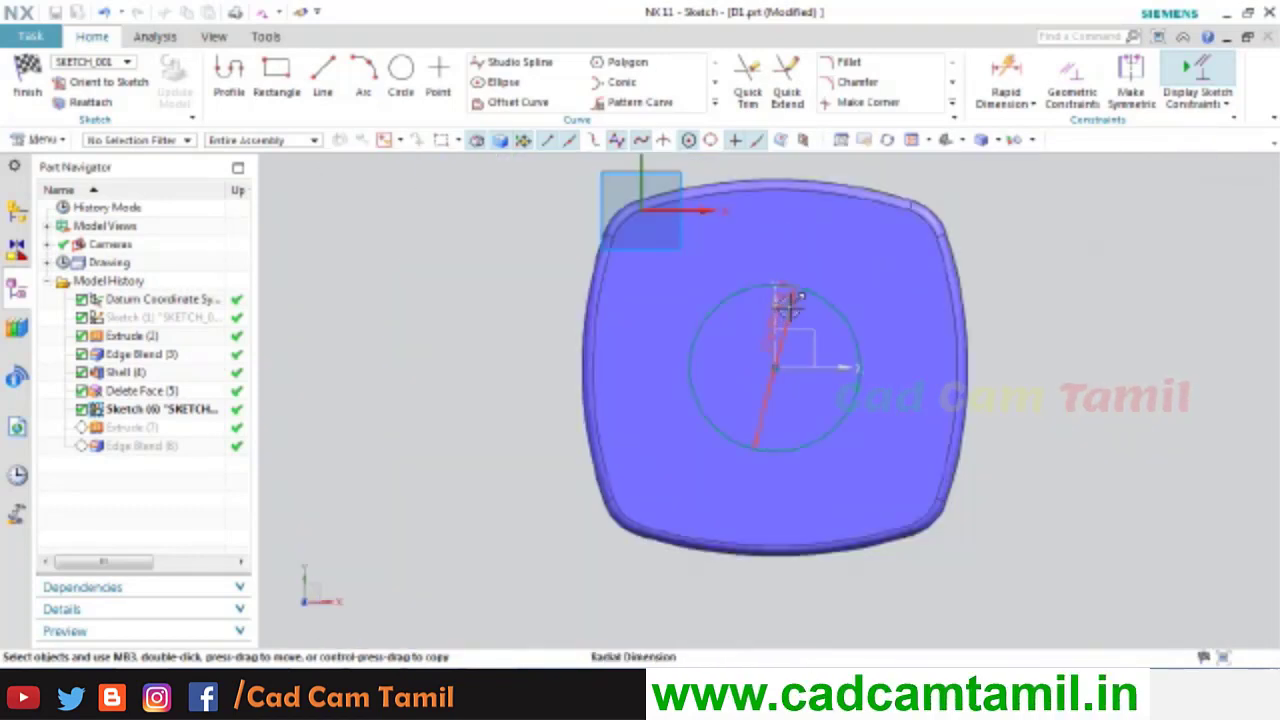
left_click(1060, 322)
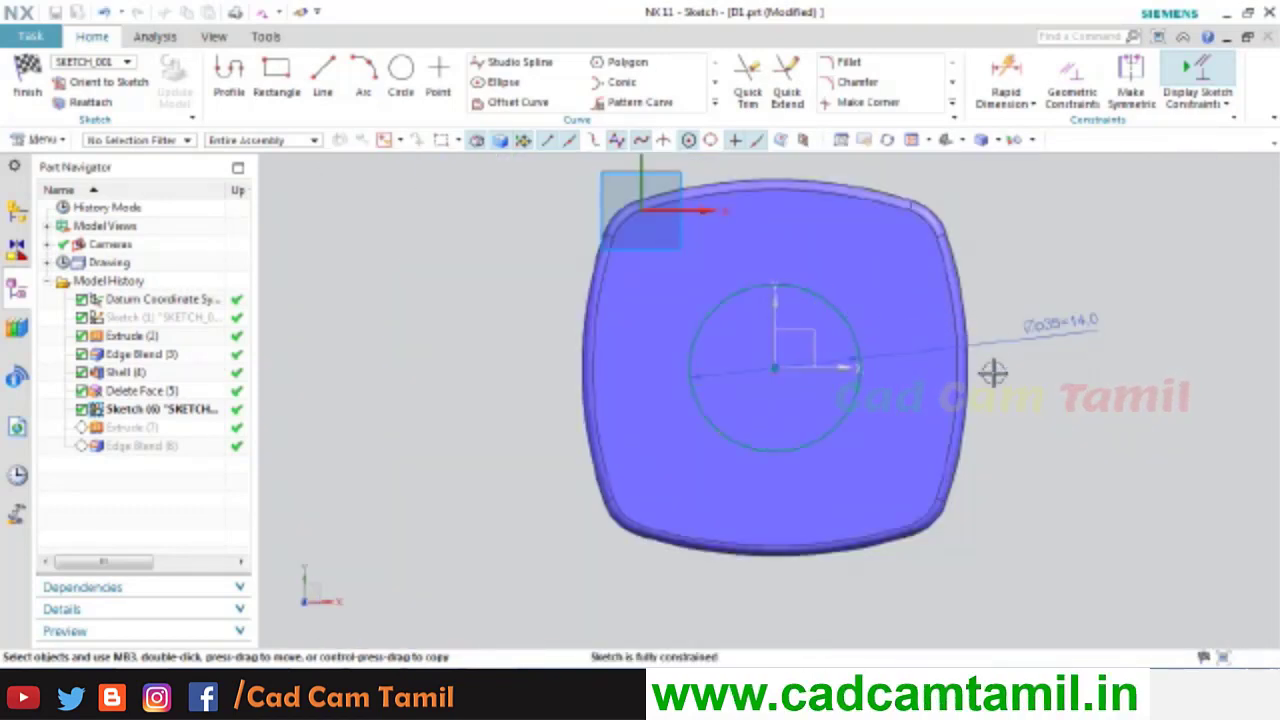
left_click(30, 80)
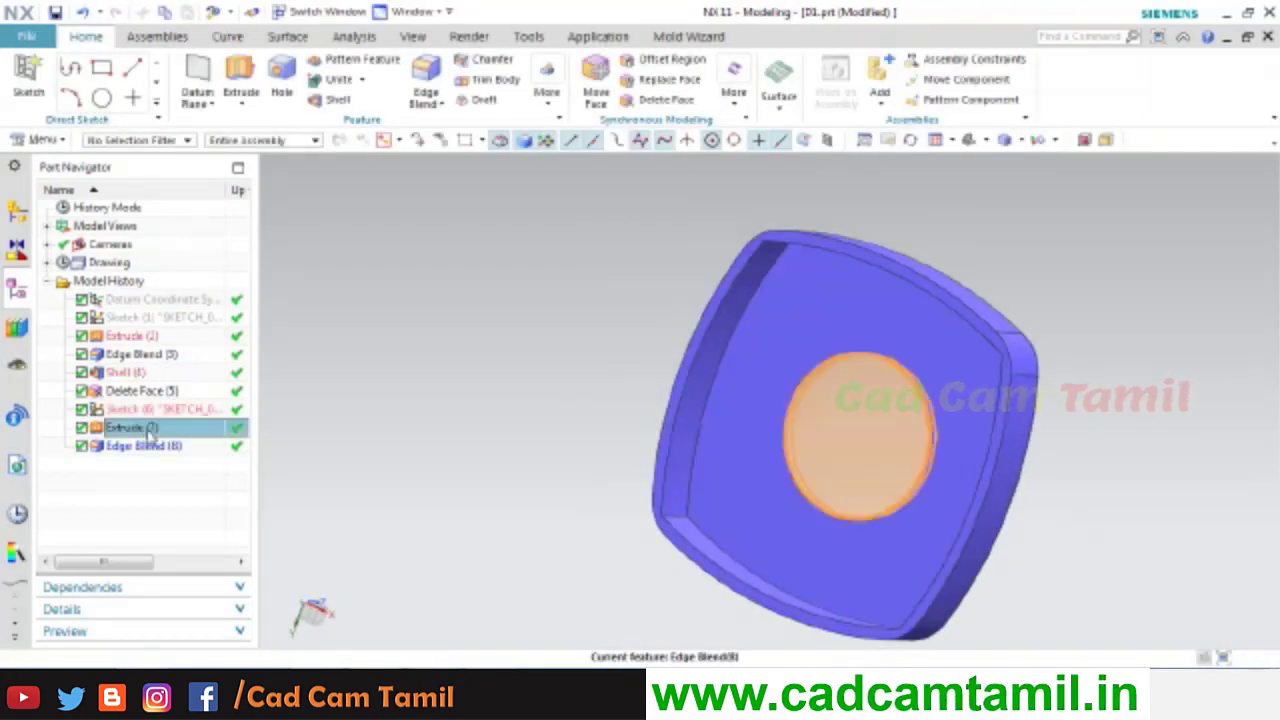
- Open the hole cut, Extrude (7), with rollback, review its limits and Boolean settings, and accept it as it is
right_click(140, 428)
left_click(267, 93)
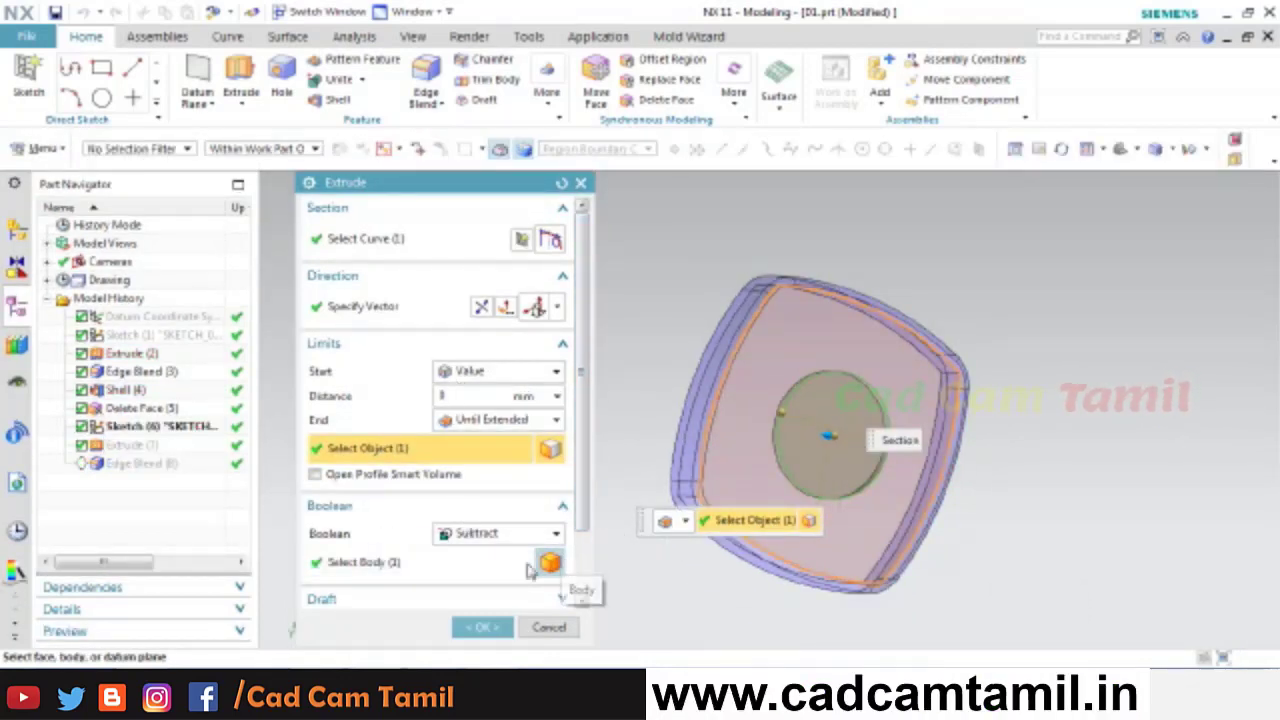
left_click(500, 627)
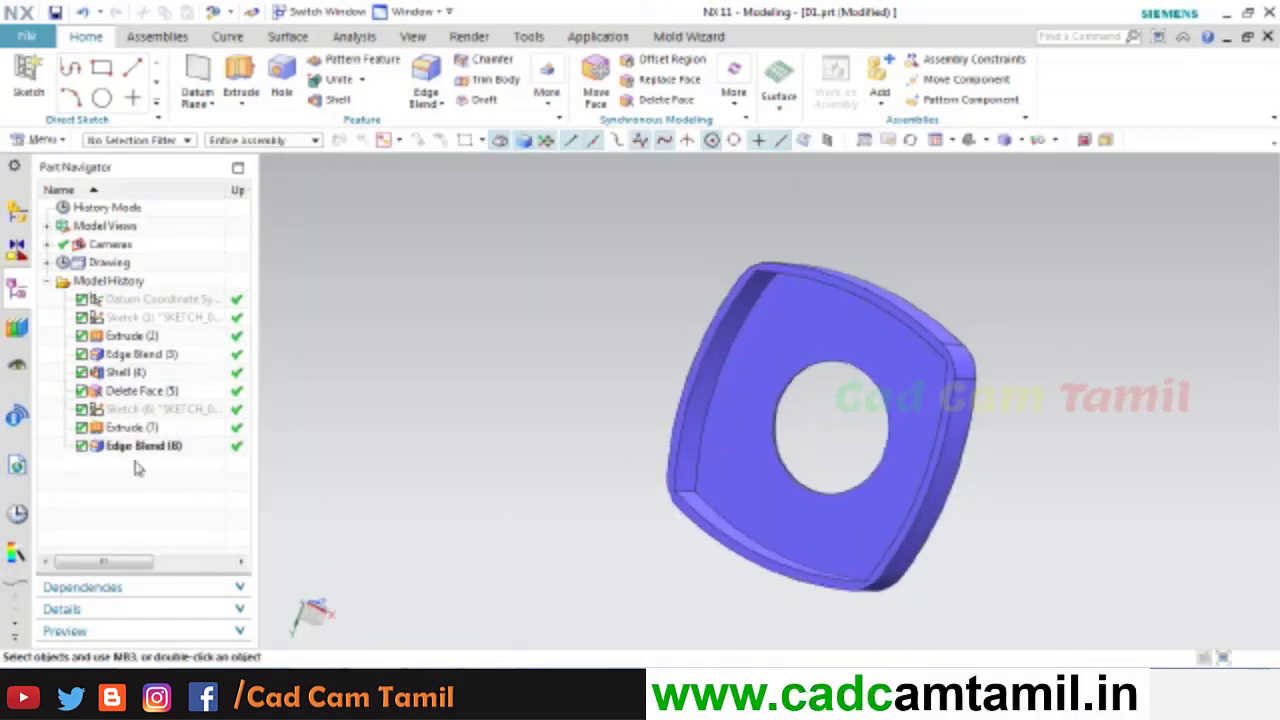
- Highlight Edge Blend (8) in the model history and examine the blended hole edge from the cover's top side
left_click(145, 448)
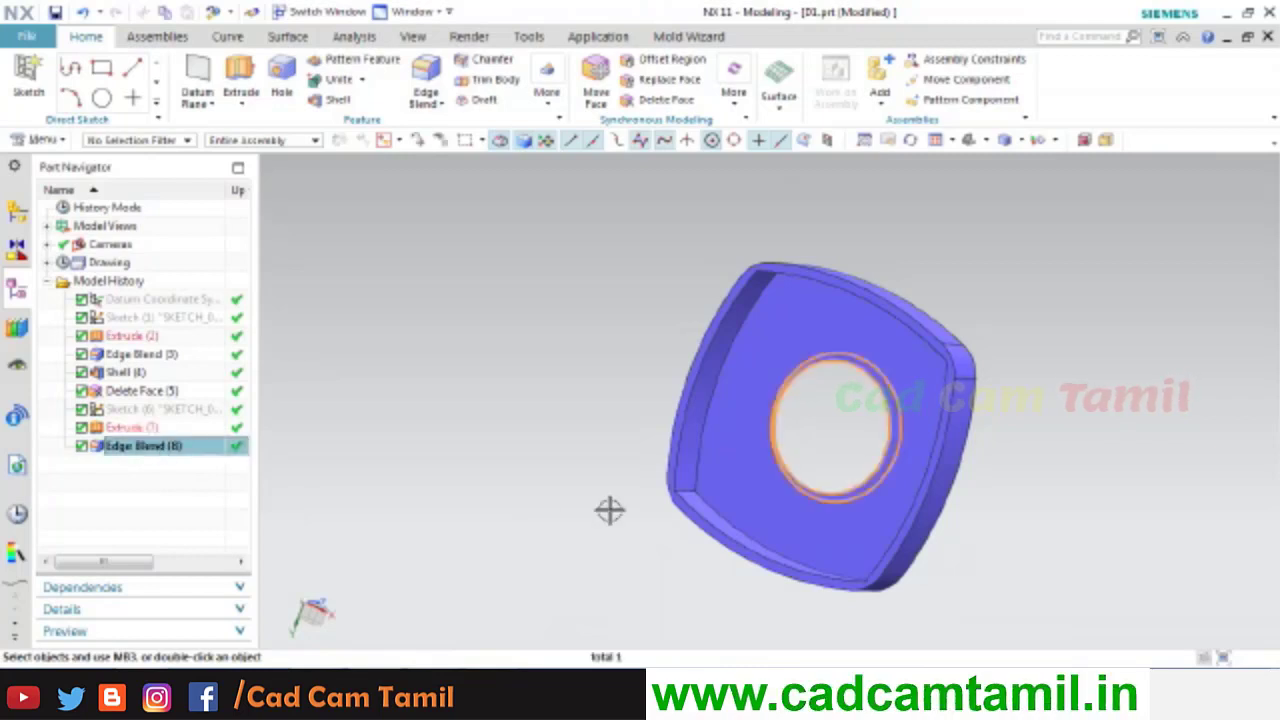
middle_click_drag(612, 540, 605, 612)
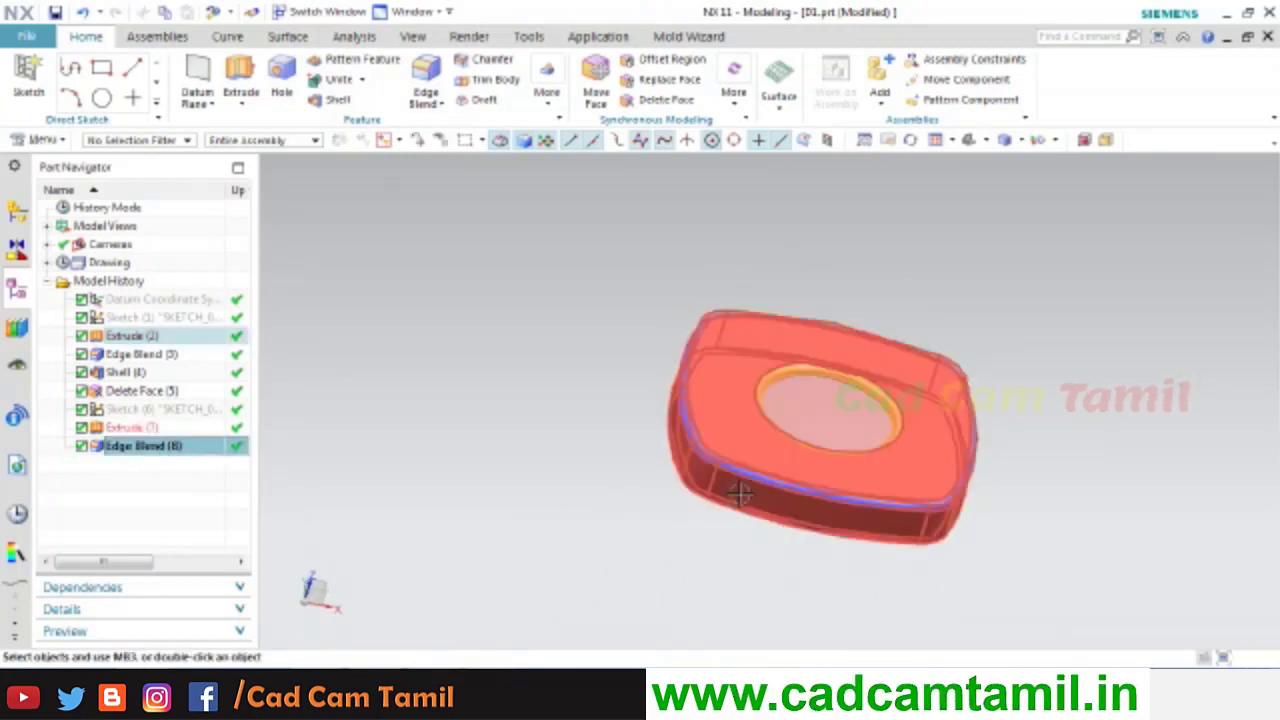